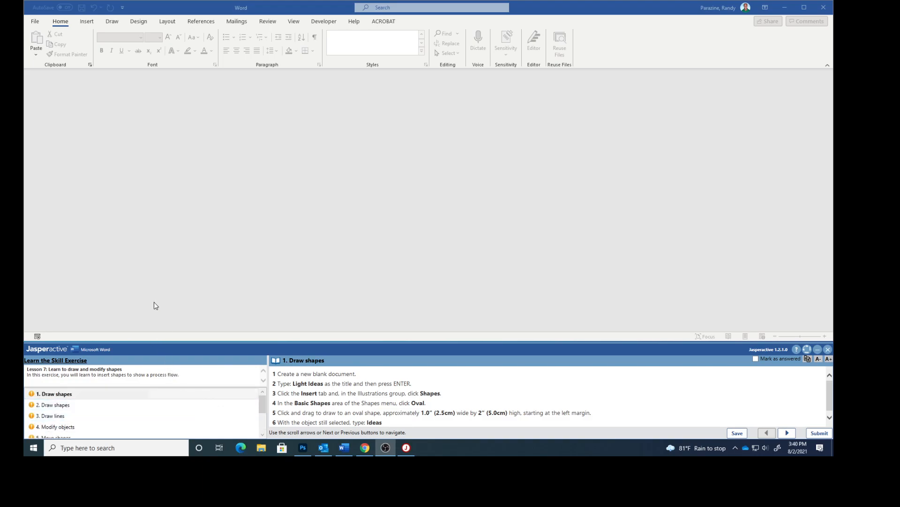
# Step: Create a new blank document and enter the title "Light Ideas" followed by a new paragraph
pyautogui.click(39, 24)
pyautogui.click(39, 24)
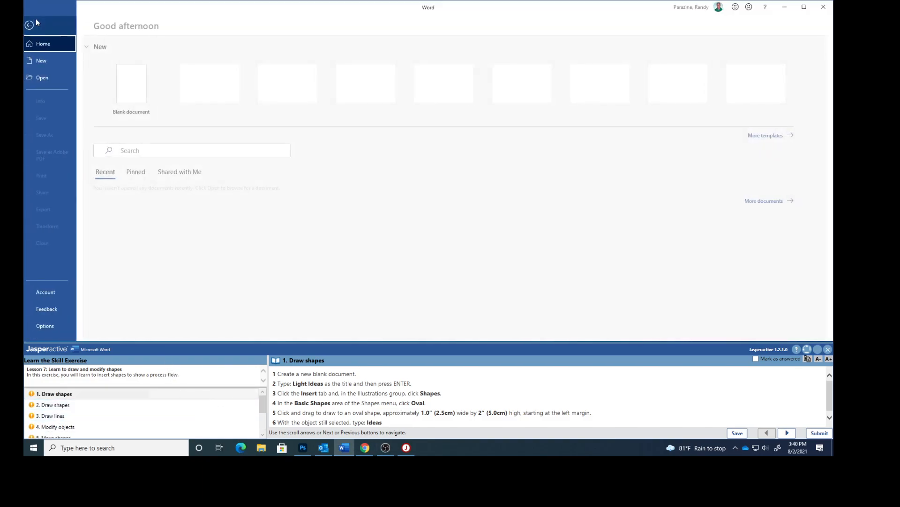
pyautogui.click(46, 61)
pyautogui.click(142, 101)
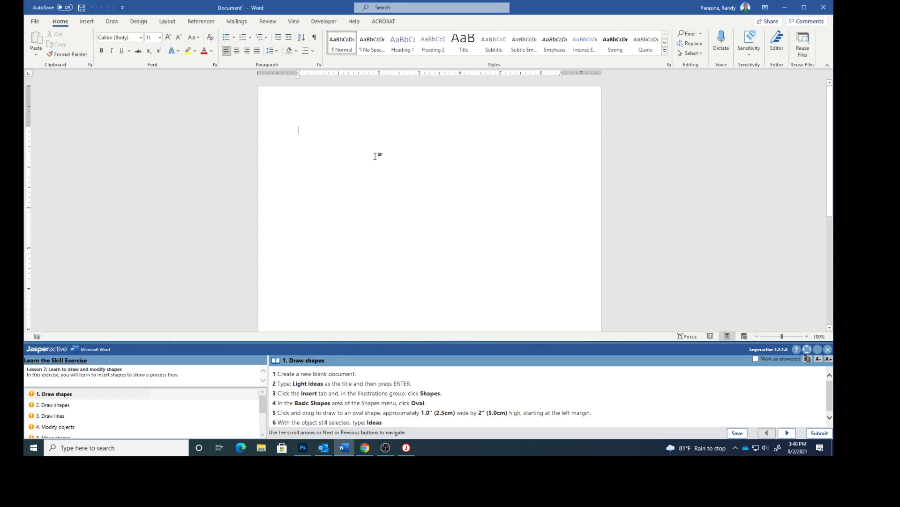
pyautogui.write('Light Ideas')
# Step: Draw an Oval from Basic Shapes below the title, starting at the left margin, about 2.16" wide and 1.05" high
pyautogui.click(89, 23)
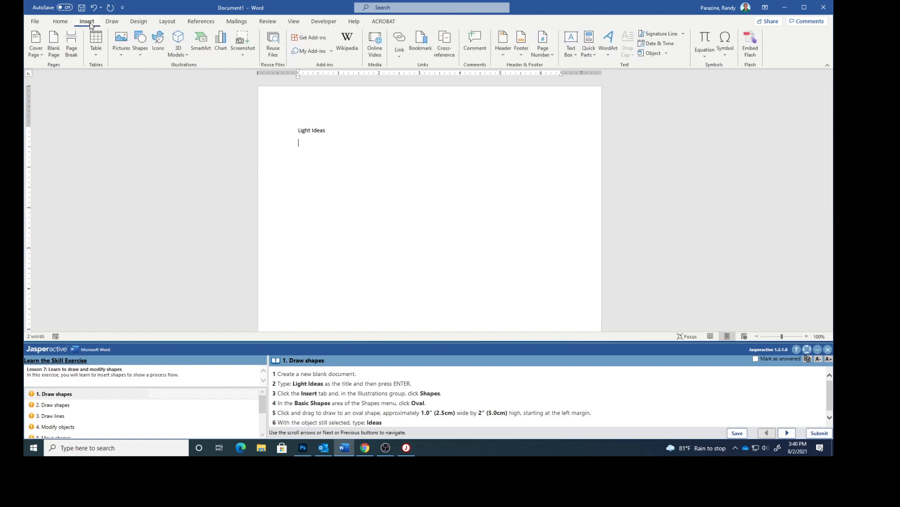
pyautogui.click(141, 39)
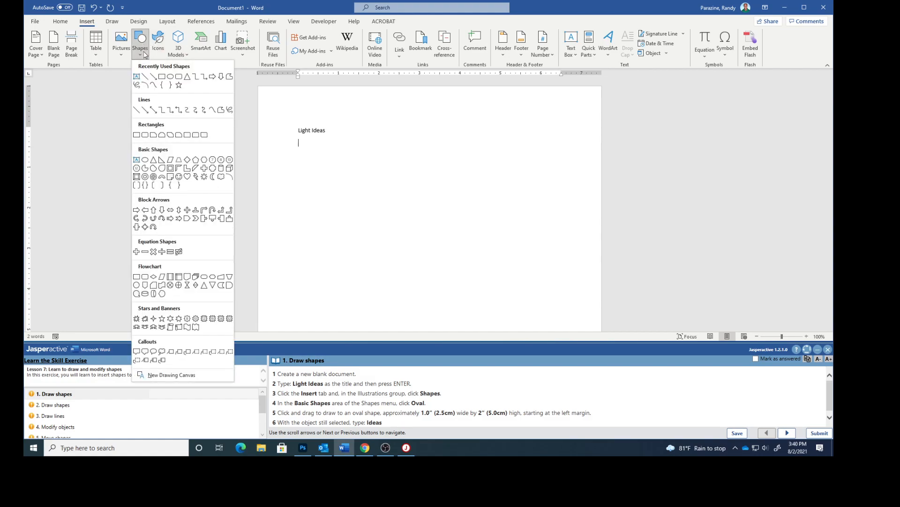
pyautogui.click(146, 160)
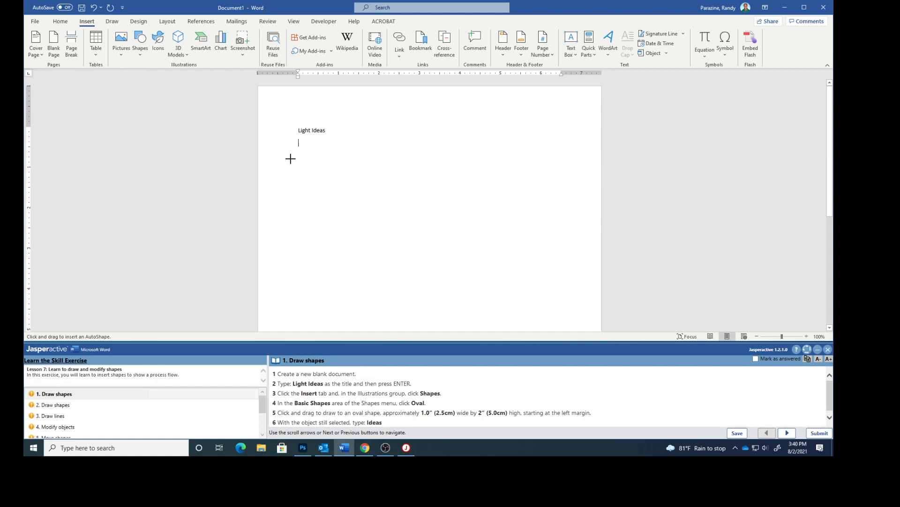
pyautogui.moveTo(299, 145); pyautogui.dragTo(386, 188)
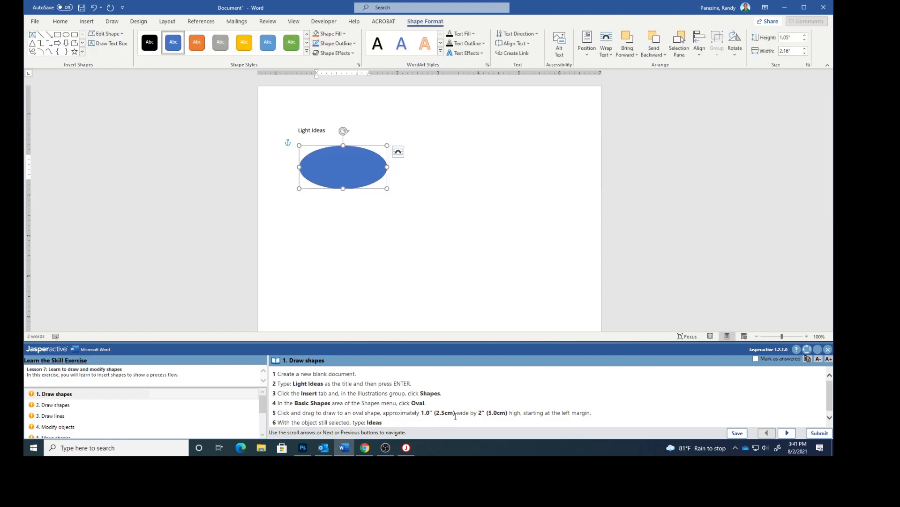
# Step: Set the oval's width to 1" and its height to 2"
pyautogui.click(804, 54)
pyautogui.click(804, 54)
pyautogui.click(804, 55)
pyautogui.click(804, 54)
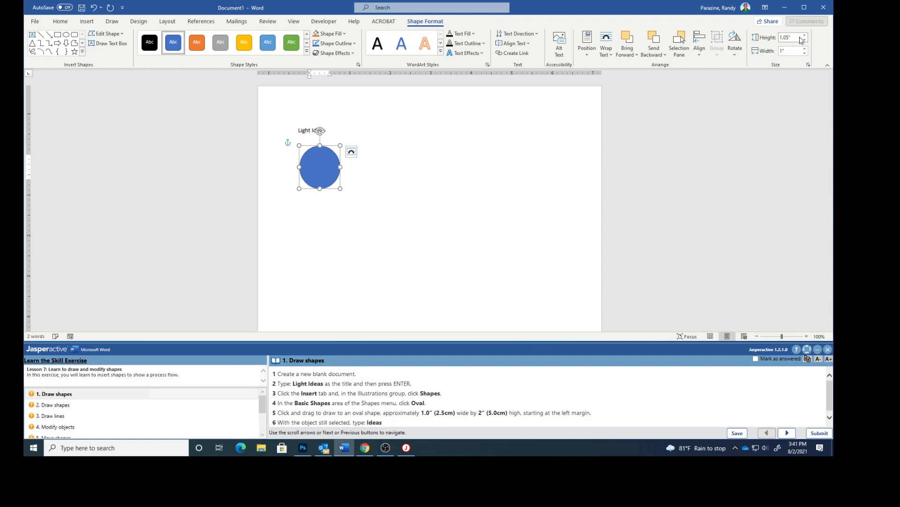
pyautogui.click(805, 35)
pyautogui.click(804, 36)
pyautogui.click(805, 35)
pyautogui.click(805, 35)
pyautogui.click(804, 35)
pyautogui.click(805, 35)
pyautogui.click(805, 35)
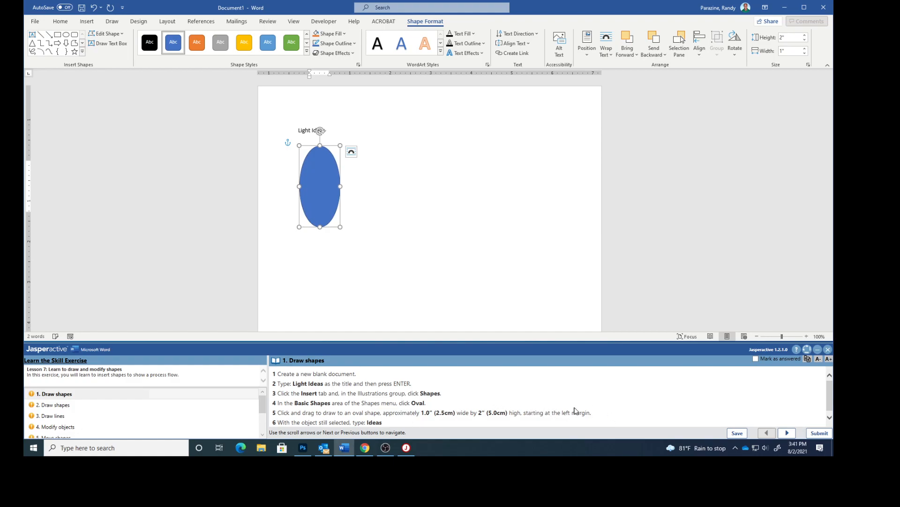
# Step: Add the text "Ideas" inside the oval, then mark exercise task 1 as answered and continue to task 2
pyautogui.scroll(-1, 582, 410)
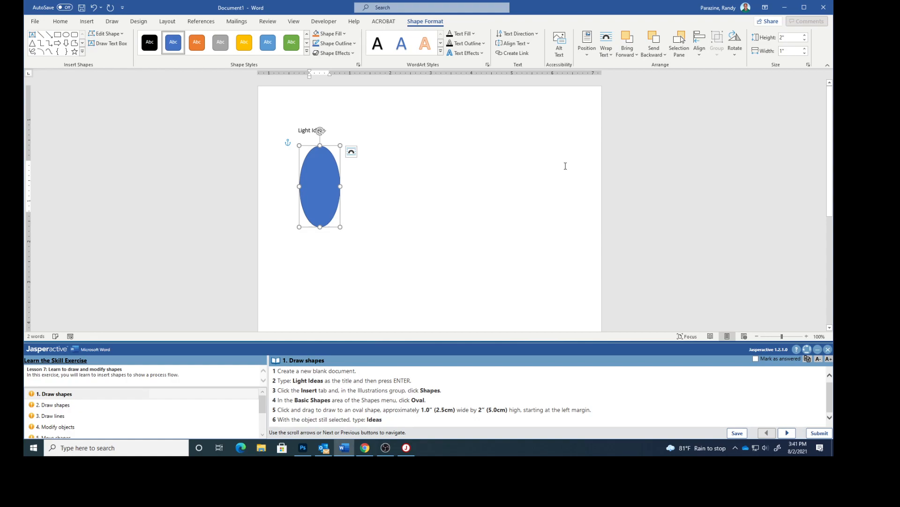
pyautogui.write('Ideas')
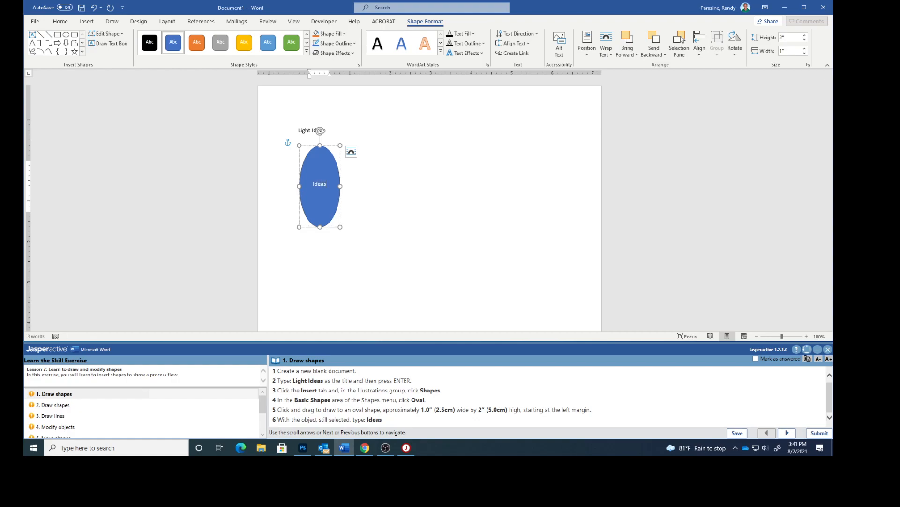
pyautogui.click(756, 358)
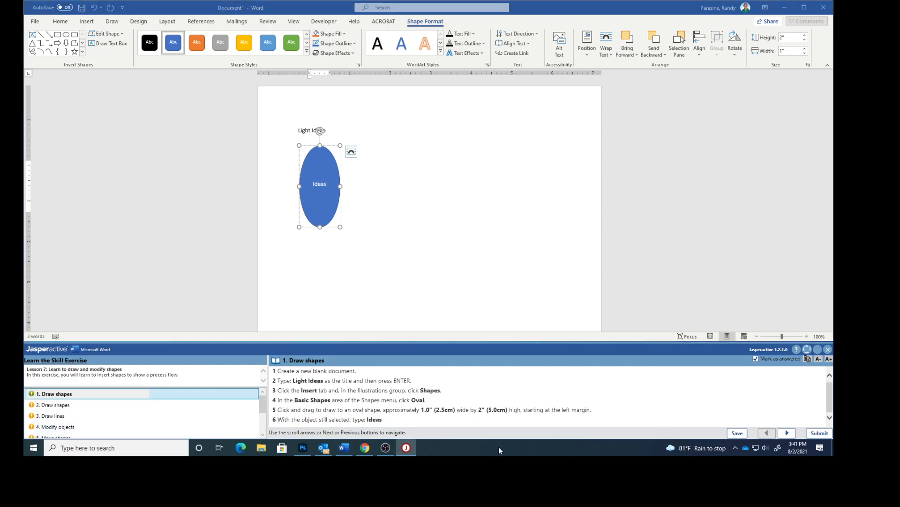
pyautogui.click(788, 432)
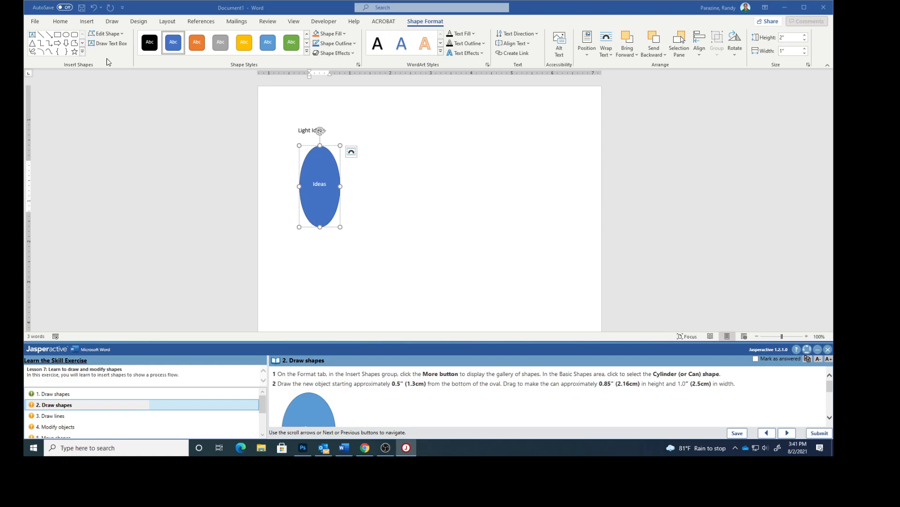
# Step: Draw a Cylinder (can) shape just below the oval, about 0.96" wide and 1.13" high
pyautogui.click(85, 55)
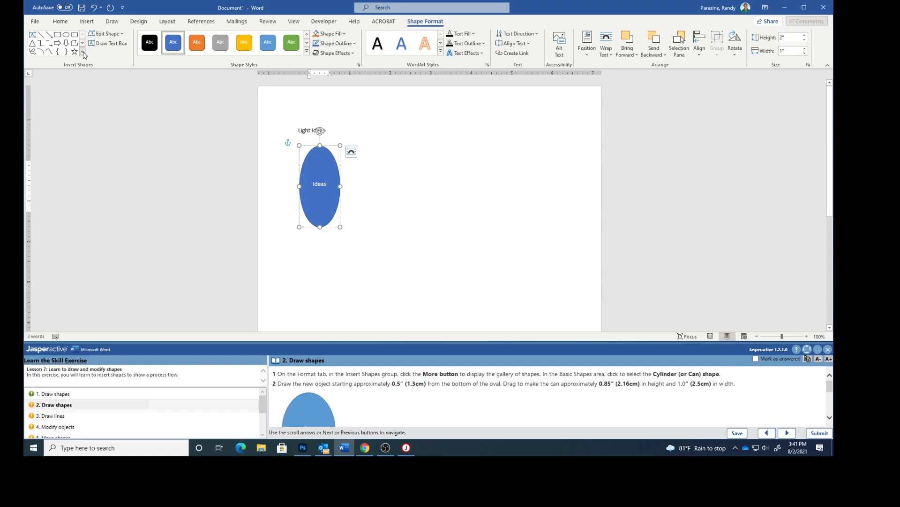
pyautogui.click(83, 55)
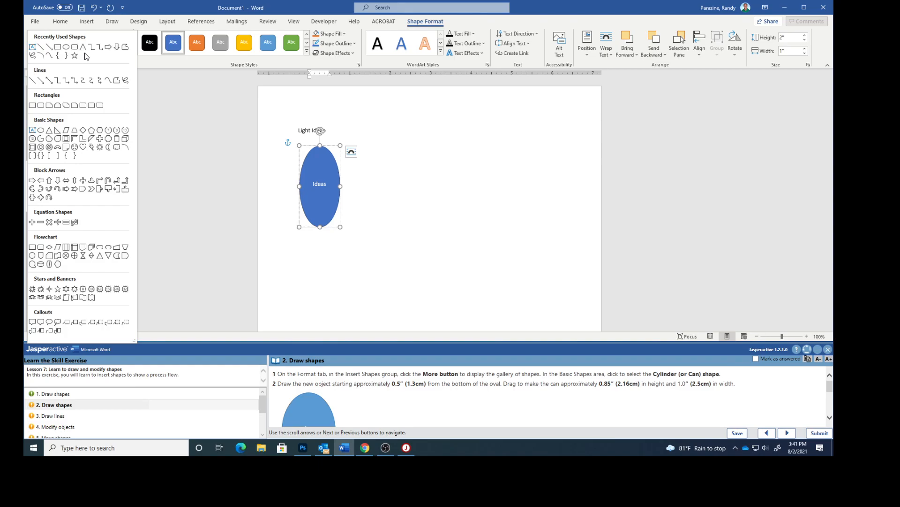
pyautogui.click(117, 139)
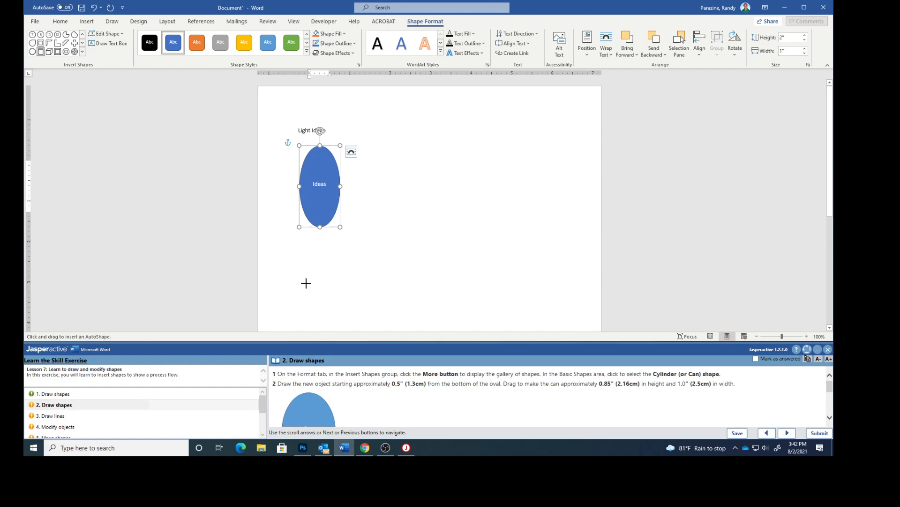
pyautogui.moveTo(300, 239); pyautogui.dragTo(338, 285)
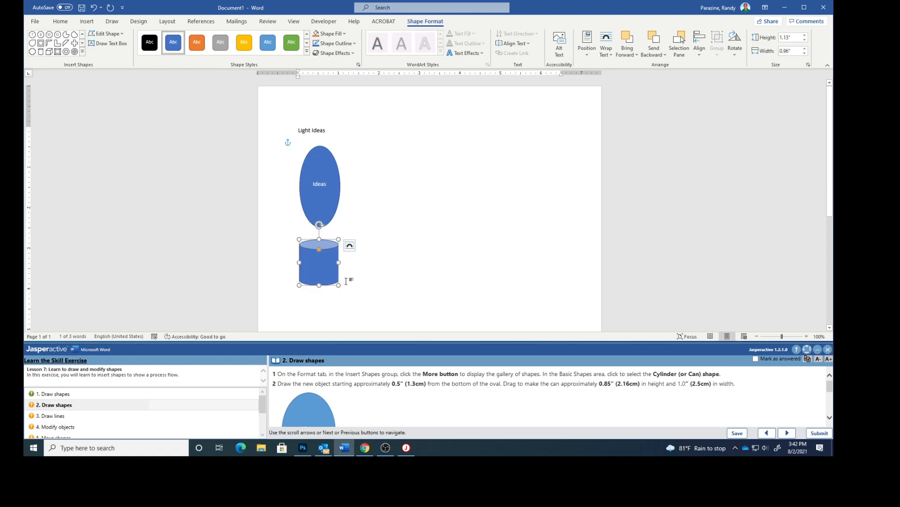
# Step: Set the can's height to 0.9" and its width to 1"
pyautogui.click(805, 41)
pyautogui.click(805, 41)
pyautogui.click(805, 40)
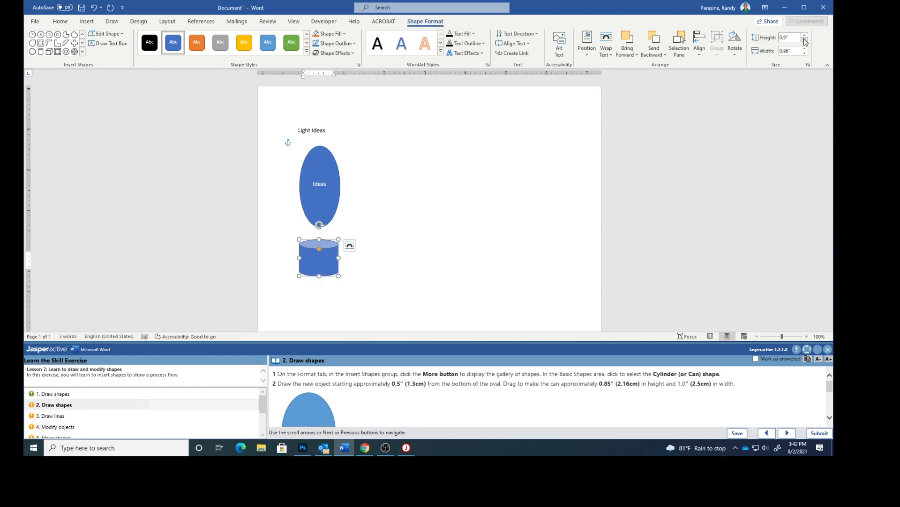
pyautogui.click(805, 49)
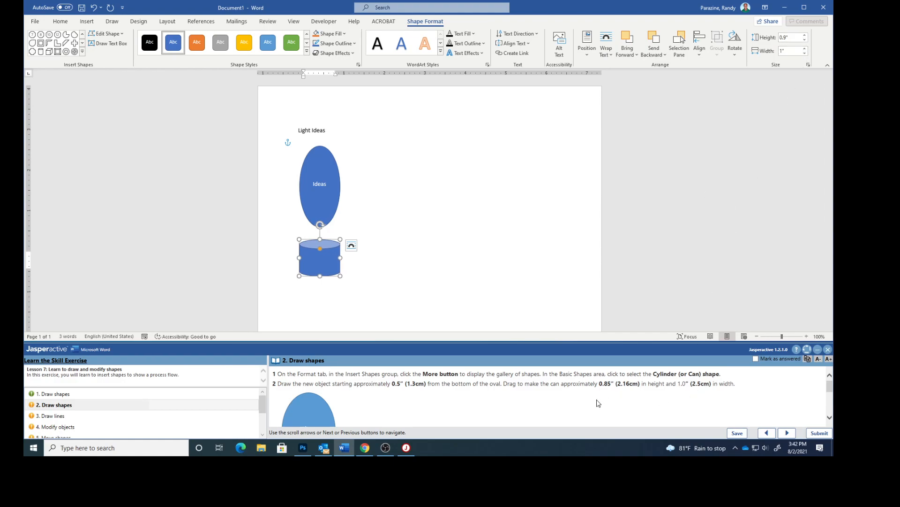
# Step: Move the can up until it overlaps the lower part of the oval with their side edges meeting, and deselect it
pyautogui.scroll(-5, 591, 393)
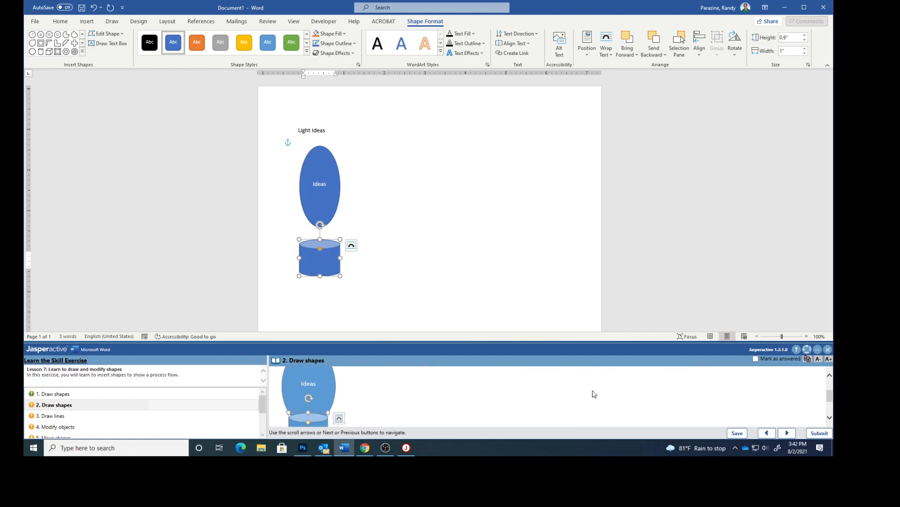
pyautogui.scroll(2, 516, 396)
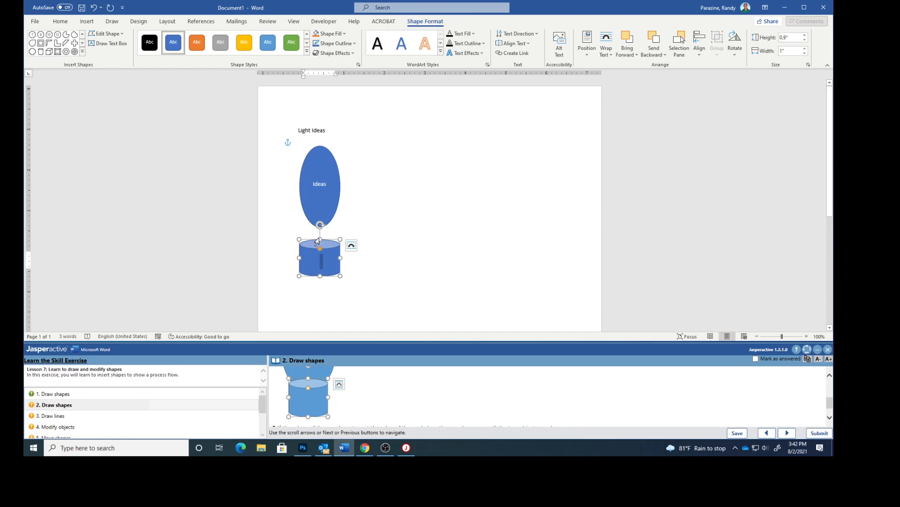
pyautogui.moveTo(313, 240); pyautogui.dragTo(315, 220)
pyautogui.scroll(-1, 358, 411)
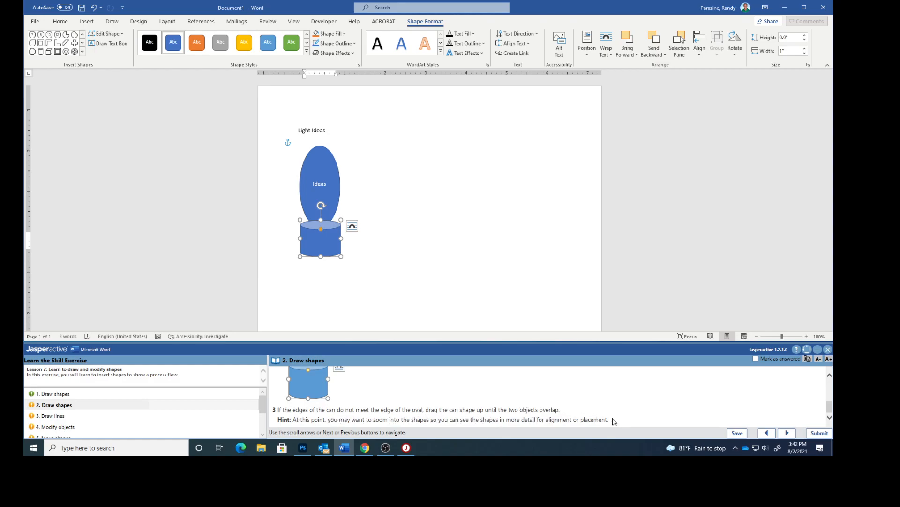
pyautogui.scroll(3, 469, 406)
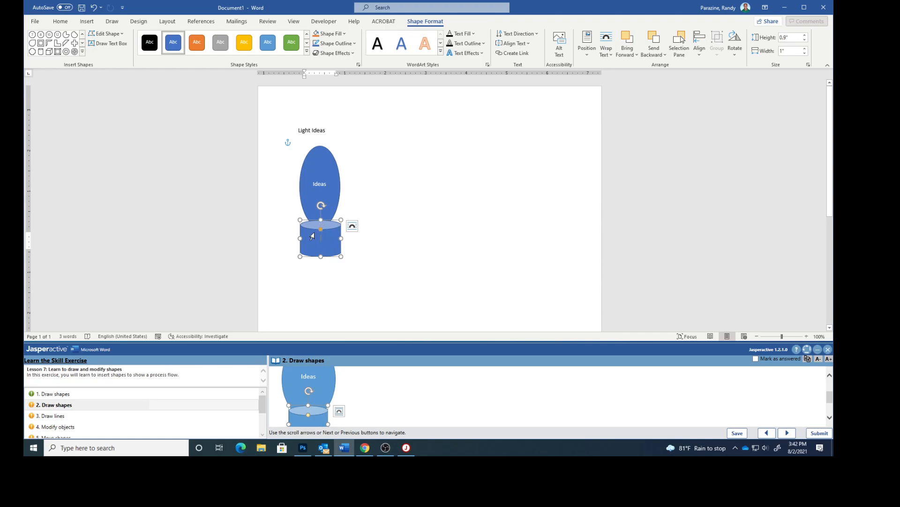
pyautogui.moveTo(312, 221); pyautogui.dragTo(311, 202)
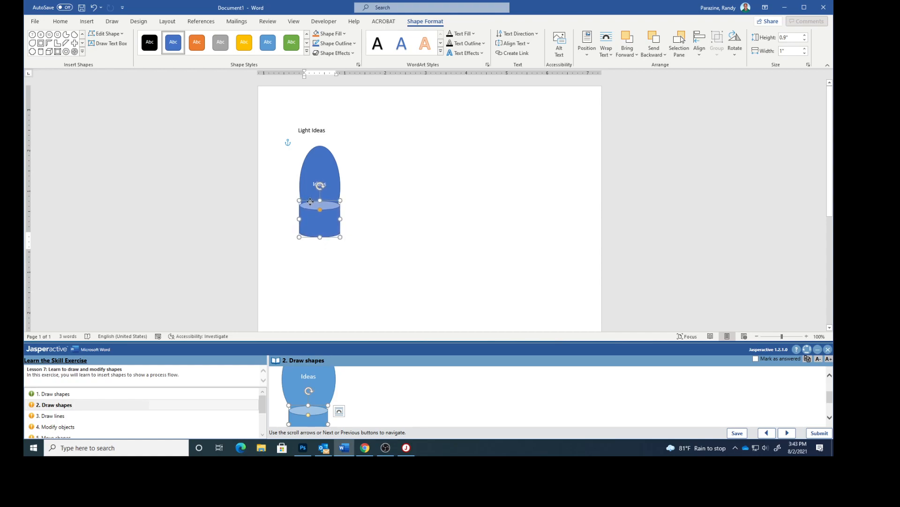
pyautogui.click(466, 239)
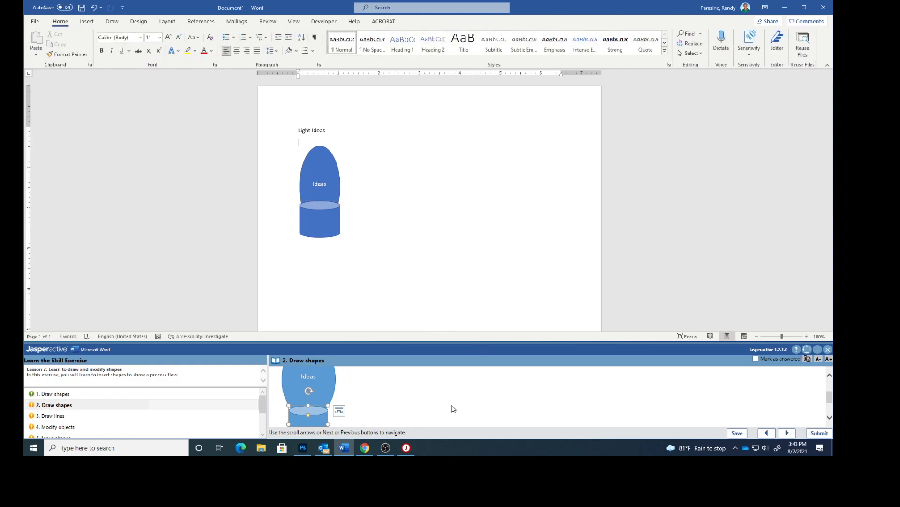
# Step: Mark exercise task 2 as answered and continue to task 3, Draw lines
pyautogui.click(755, 359)
pyautogui.click(790, 434)
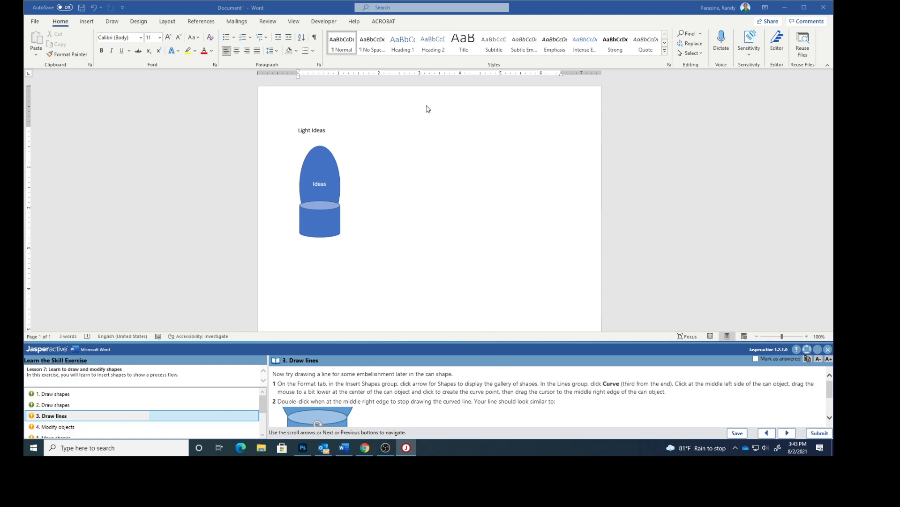
# Step: Draw a Curve line across the can from its middle left edge, dipping at the center, to its middle right edge, about 1.06" wide and 0.14" high
pyautogui.click(329, 223)
pyautogui.click(305, 225)
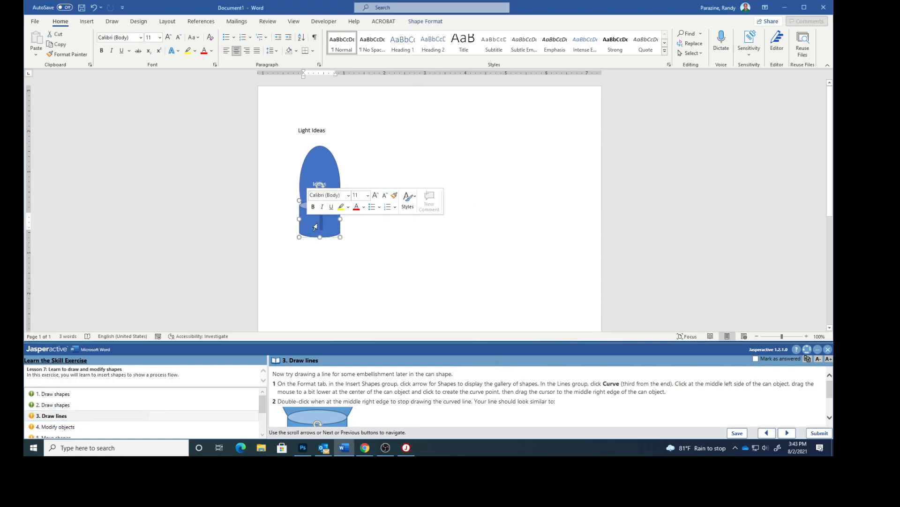
pyautogui.click(429, 24)
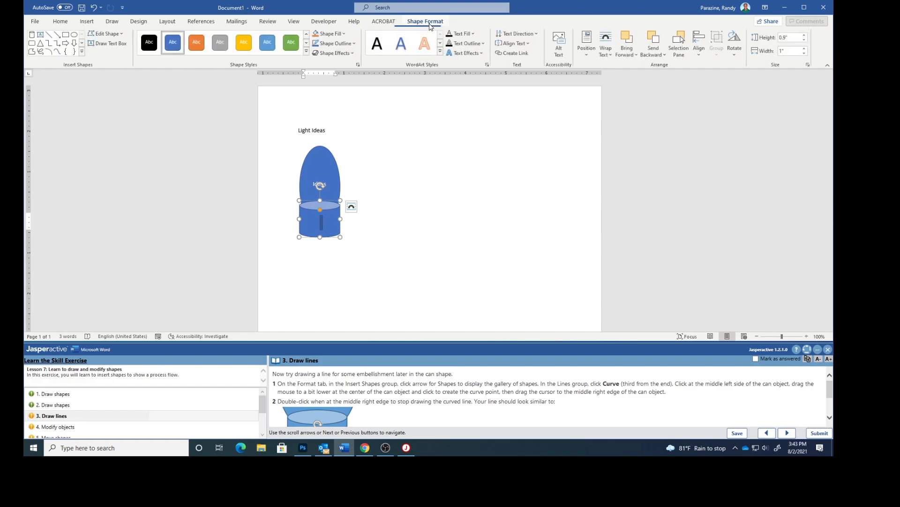
pyautogui.click(82, 52)
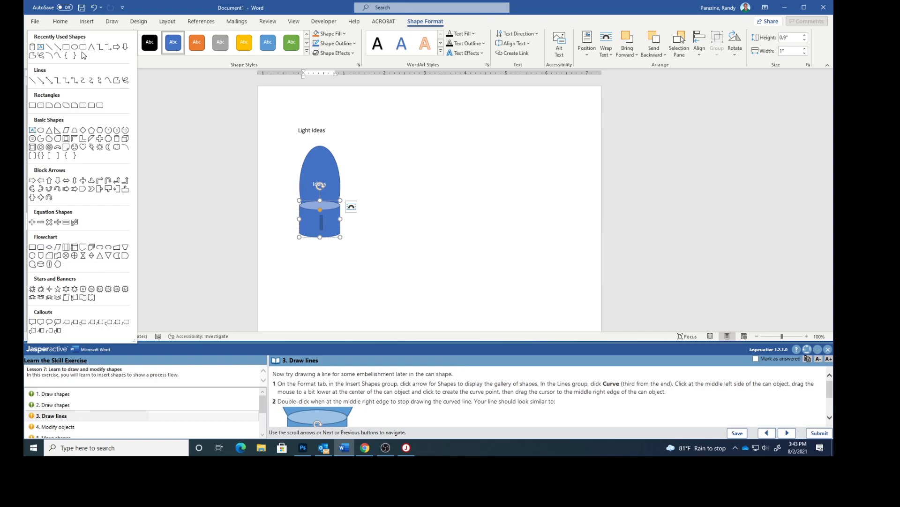
pyautogui.click(109, 82)
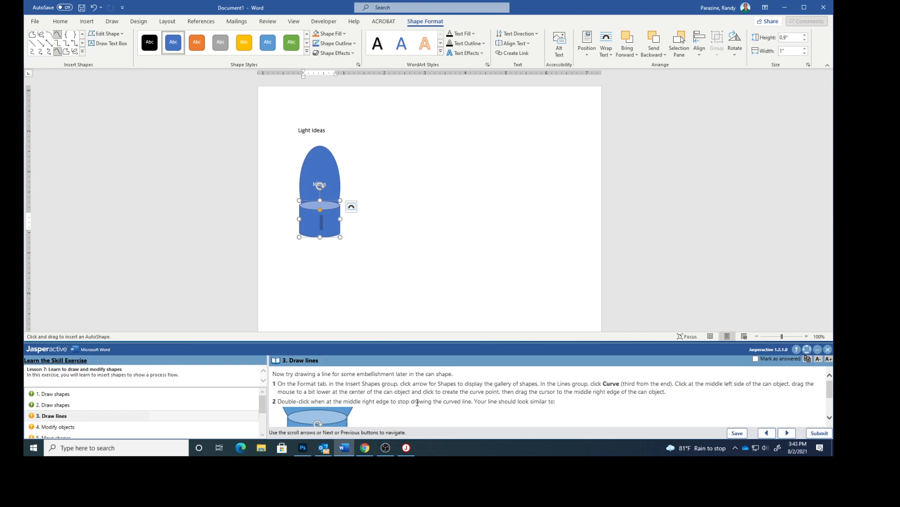
pyautogui.scroll(-3, 417, 401)
pyautogui.scroll(1, 419, 404)
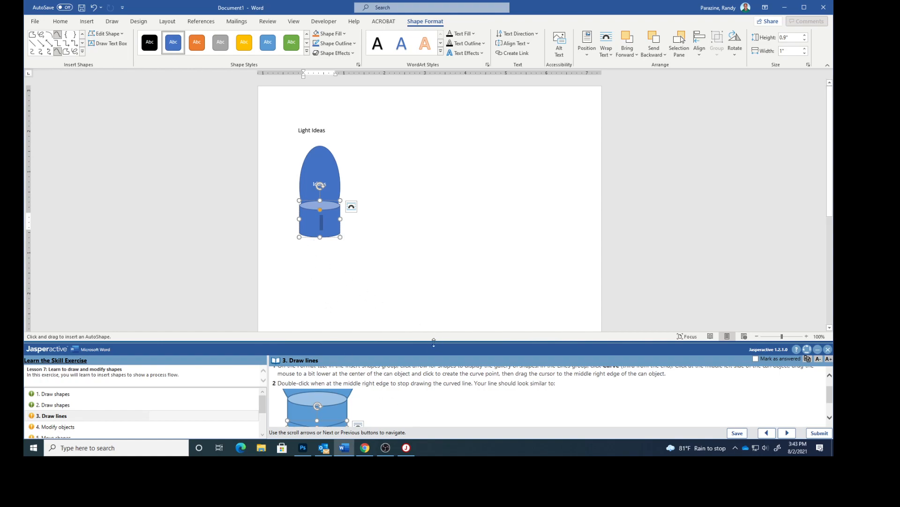
pyautogui.scroll(-1, 374, 409)
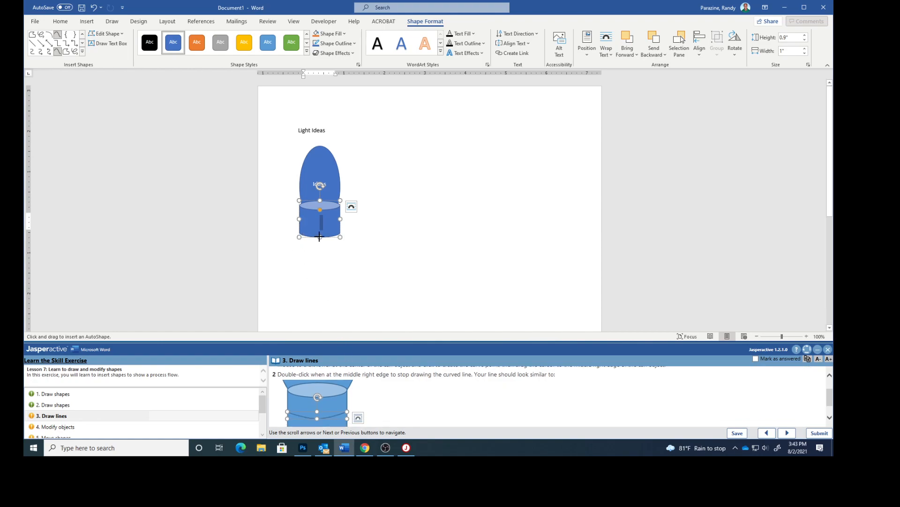
pyautogui.scroll(2, 402, 392)
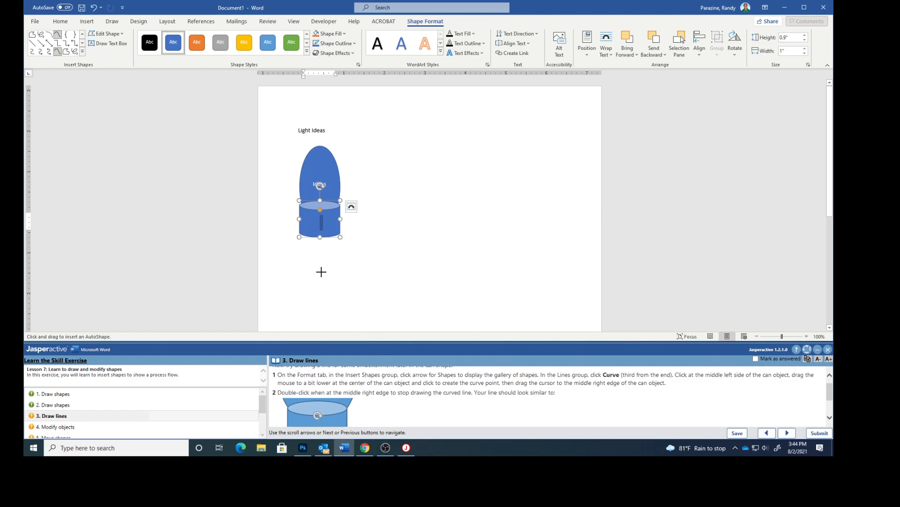
pyautogui.click(299, 218)
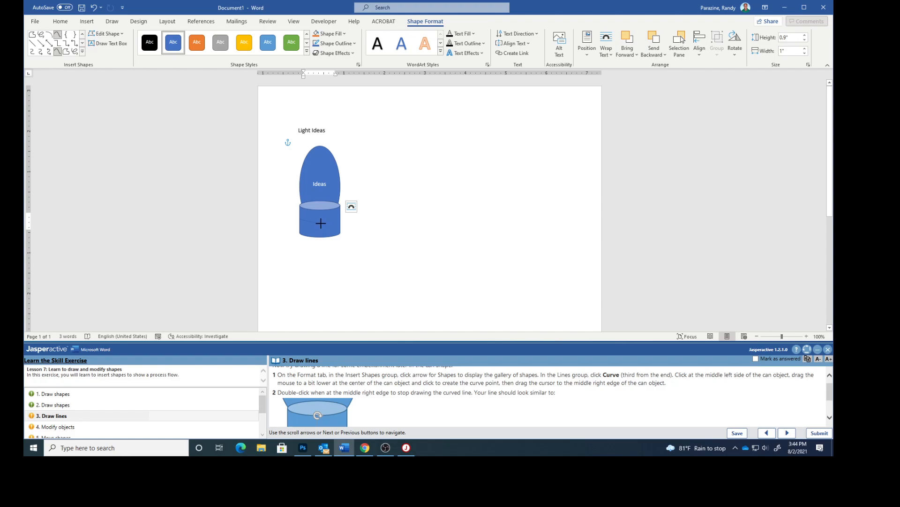
pyautogui.click(321, 224)
pyautogui.click(341, 217)
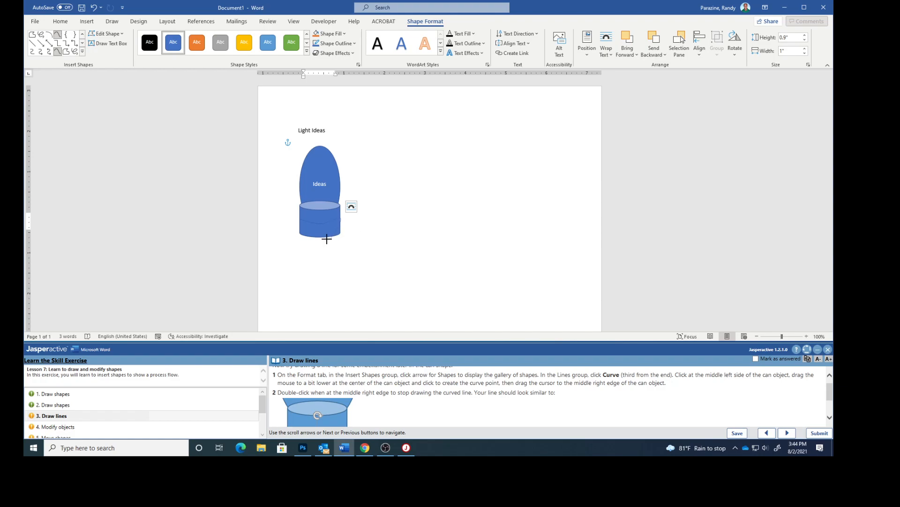
pyautogui.doubleClick(340, 218)
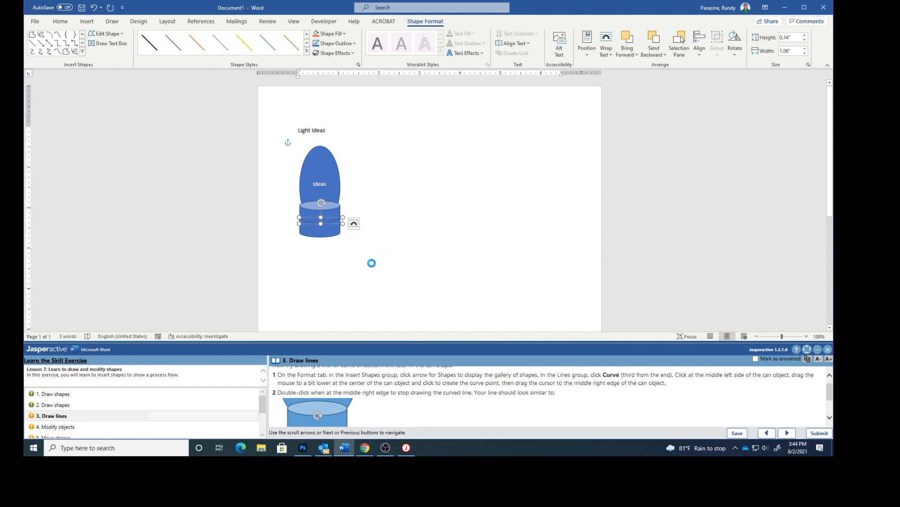
# Step: Mark exercise task 3 as answered and continue to task 4, Modify objects
pyautogui.scroll(-2, 469, 417)
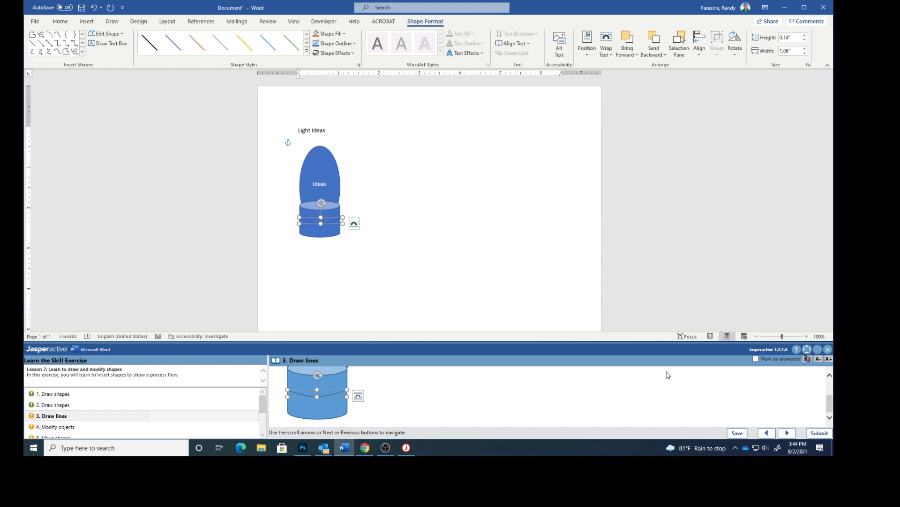
pyautogui.click(755, 359)
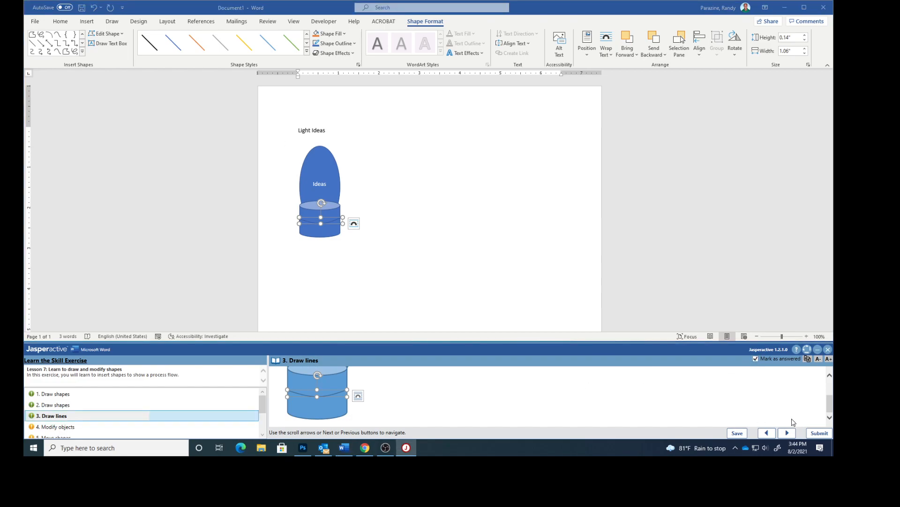
pyautogui.click(788, 433)
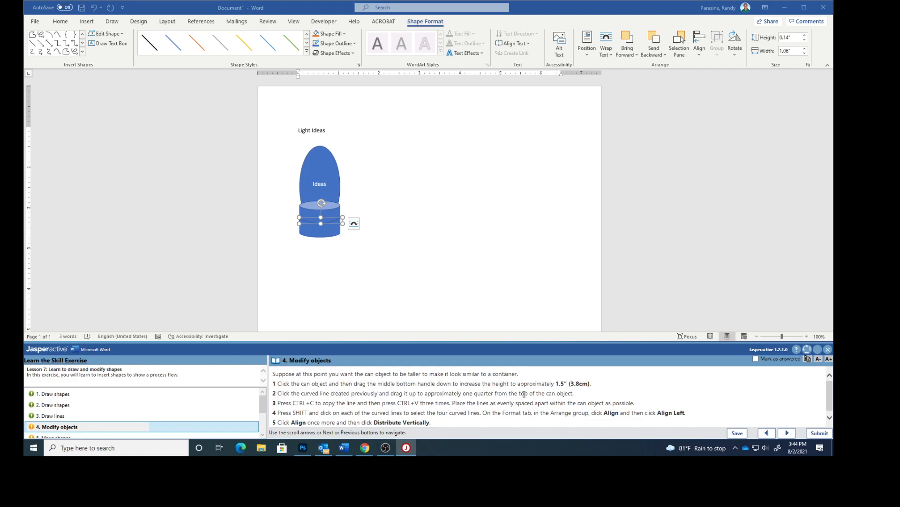
# Step: Stretch the can and the oval downward together until the can is about 1.13" high
pyautogui.click(318, 234)
pyautogui.click(318, 233)
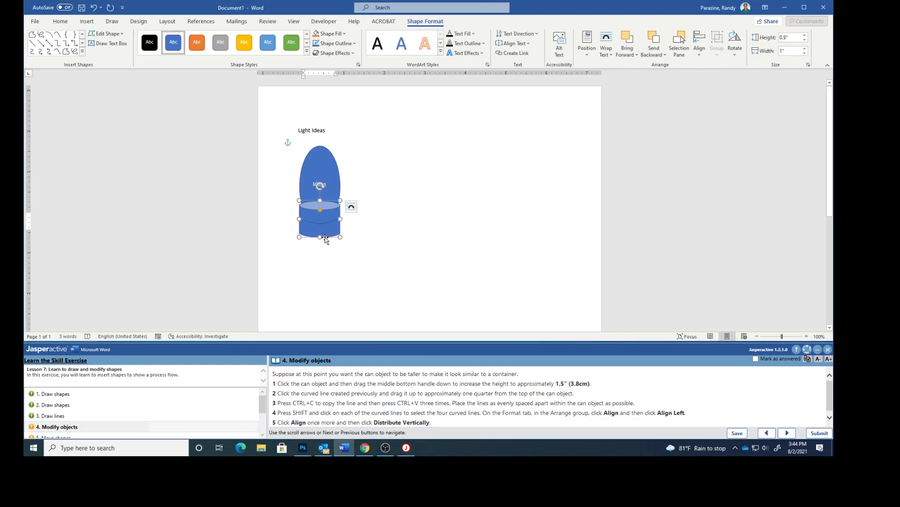
pyautogui.moveTo(321, 238); pyautogui.dragTo(320, 247)
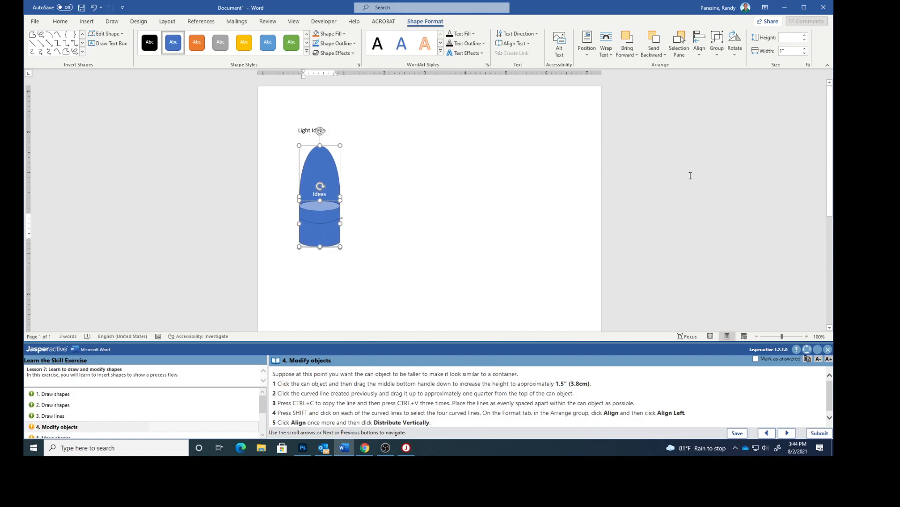
pyautogui.click(805, 36)
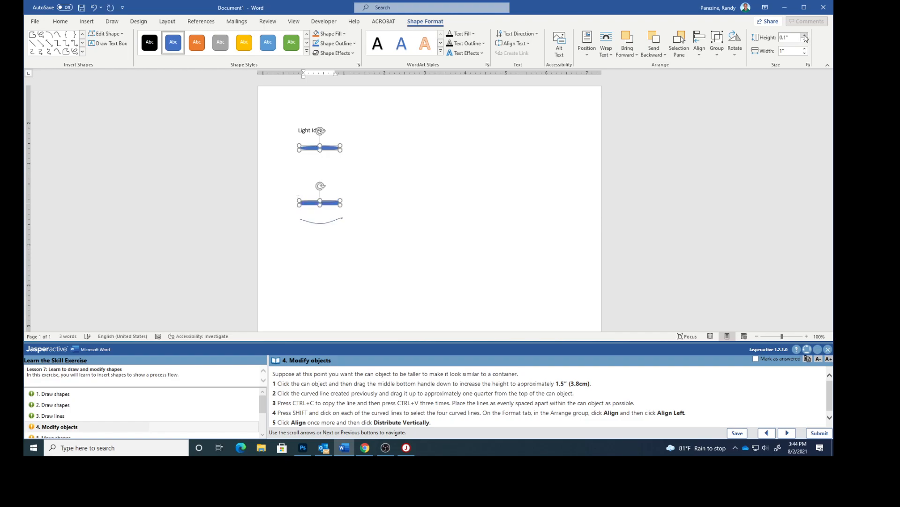
pyautogui.moveTo(805, 36); pyautogui.dragTo(805, 36)
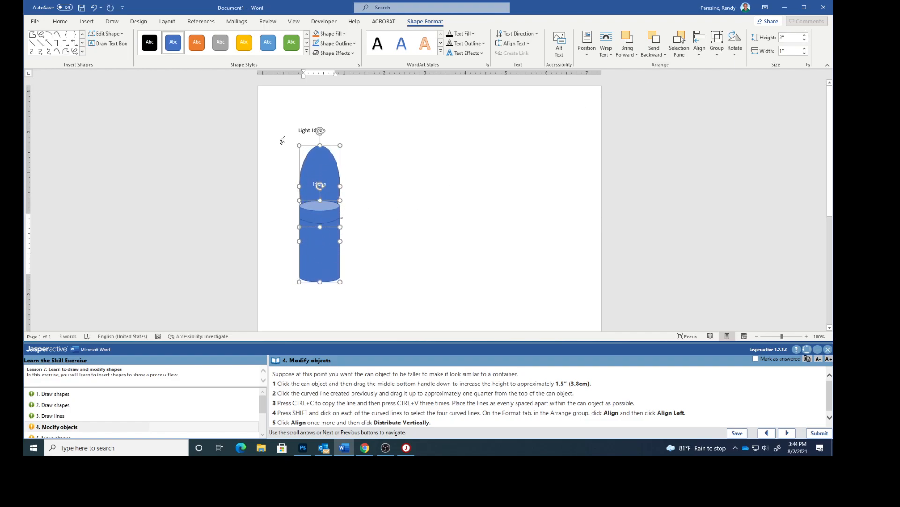
pyautogui.click(93, 8)
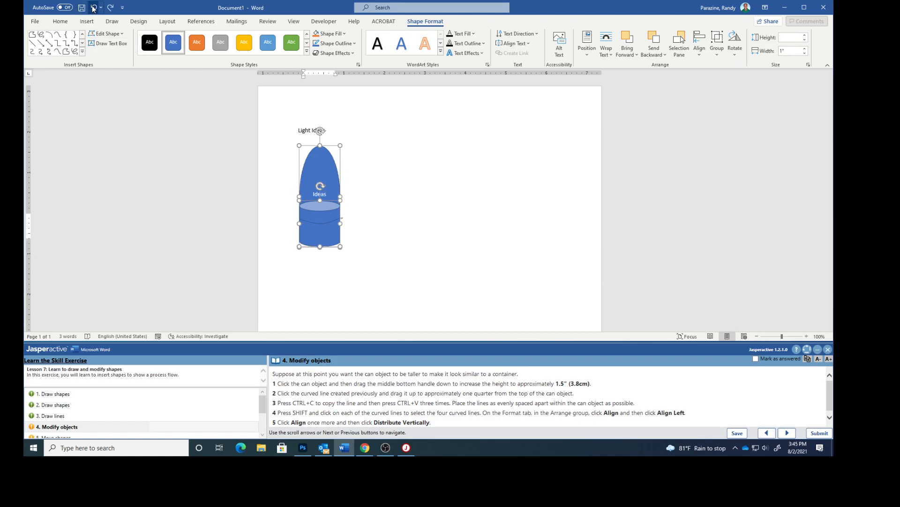
# Step: Select only the can and set its height to 1.5"
pyautogui.click(320, 217)
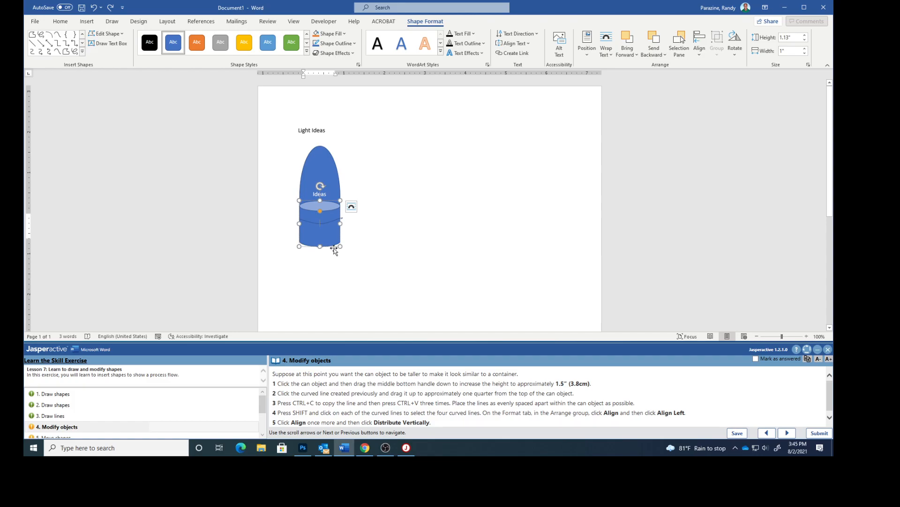
pyautogui.click(804, 35)
pyautogui.click(805, 35)
pyautogui.click(804, 35)
pyautogui.click(805, 36)
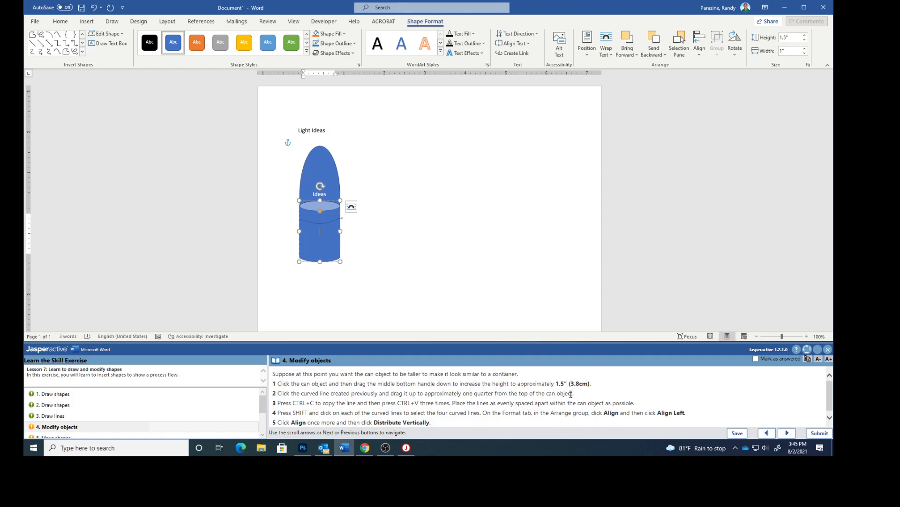
# Step: Move the curved line so it is centered across the can, about one quarter down from the can's top
pyautogui.scroll(-1, 578, 407)
pyautogui.scroll(1, 566, 407)
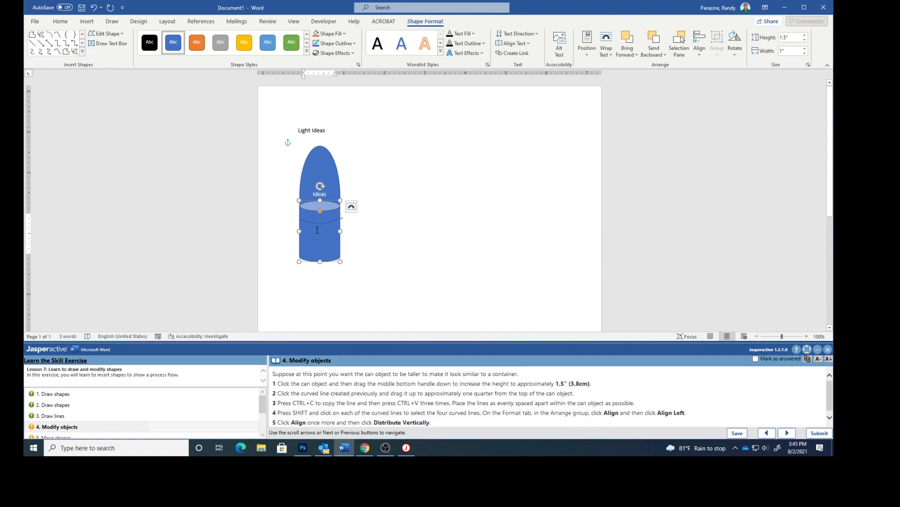
pyautogui.moveTo(318, 224); pyautogui.dragTo(315, 223)
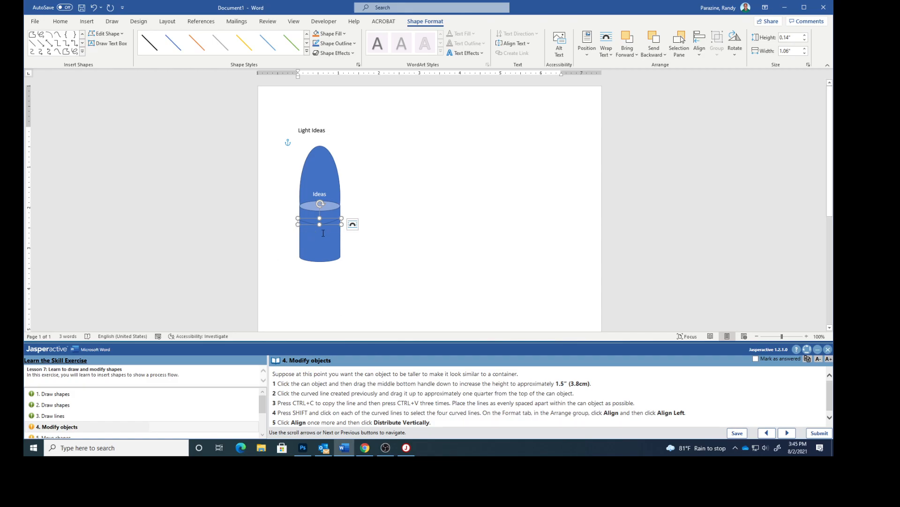
# Step: Paste three copies of the curved line and place all four lines roughly evenly spaced down the can
pyautogui.hotkey('ctrl', 'c')
pyautogui.hotkey('ctrl', 'v')
pyautogui.hotkey('ctrl', 'v')
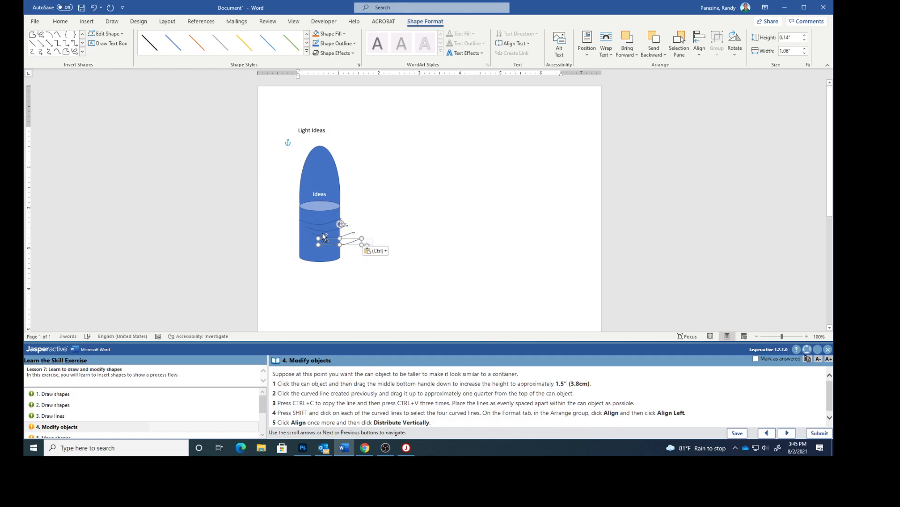
pyautogui.moveTo(323, 234)
pyautogui.mouseDown()
pyautogui.moveTo(314, 252)
pyautogui.moveTo(313, 222)
pyautogui.mouseUp()
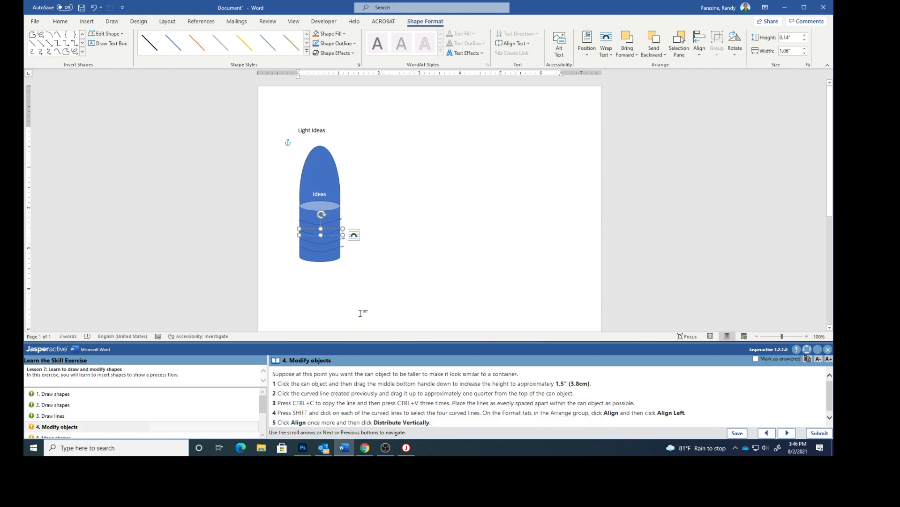
pyautogui.moveTo(302, 222); pyautogui.dragTo(300, 212)
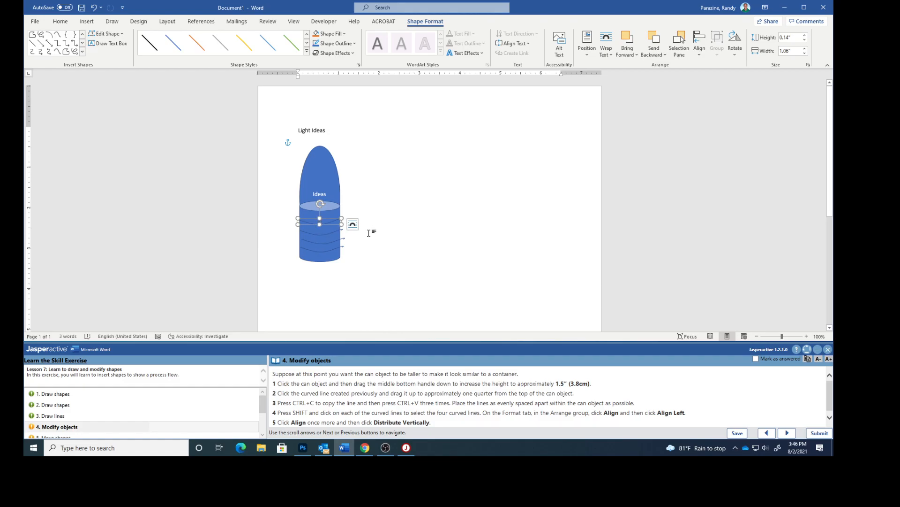
pyautogui.keyDown('shift'); pyautogui.click(326, 232); pyautogui.keyUp('shift')
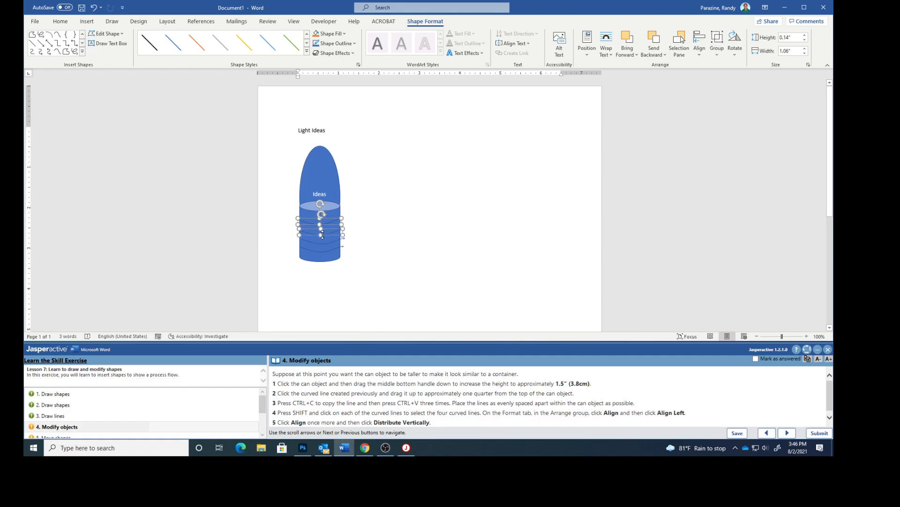
pyautogui.keyDown('shift'); pyautogui.click(321, 244); pyautogui.keyUp('shift')
pyautogui.keyDown('shift'); pyautogui.click(321, 254); pyautogui.keyUp('shift')
pyautogui.keyDown('shift'); pyautogui.click(322, 252); pyautogui.keyUp('shift')
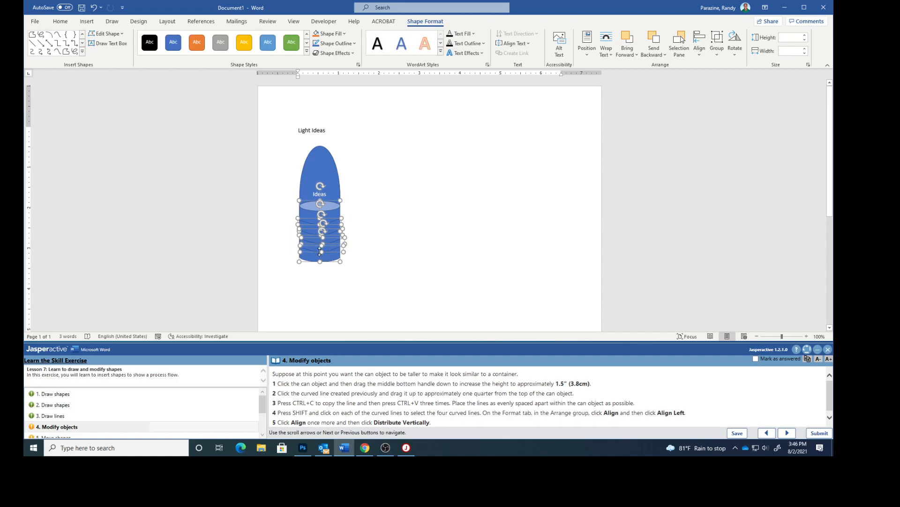
pyautogui.click(385, 254)
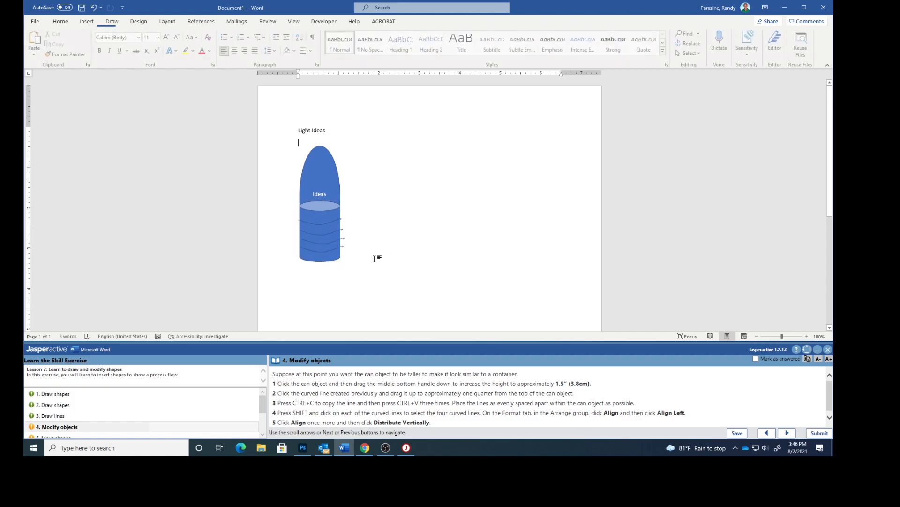
# Step: Select all four curved lines without the can and align them with Align Left
pyautogui.click(322, 251)
pyautogui.keyDown('shift'); pyautogui.click(317, 240); pyautogui.keyUp('shift')
pyautogui.keyDown('shift'); pyautogui.click(315, 236); pyautogui.keyUp('shift')
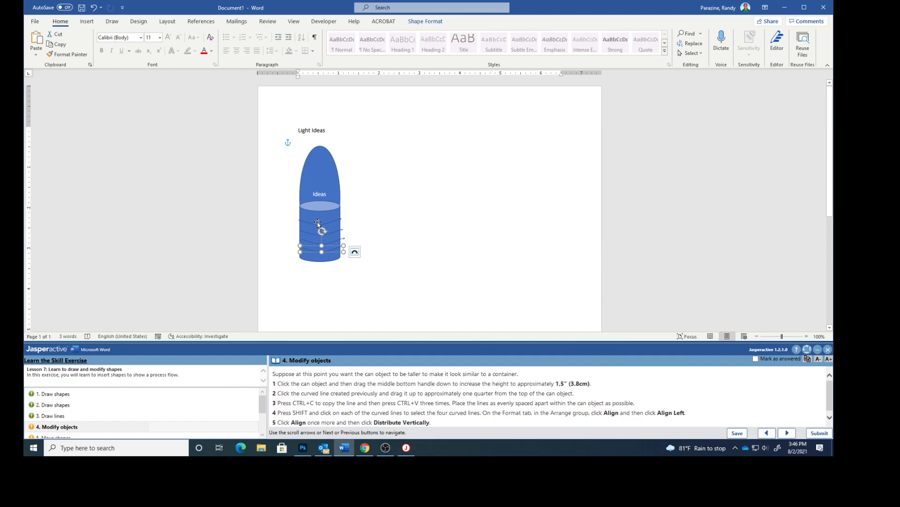
pyautogui.keyDown('shift'); pyautogui.click(317, 233); pyautogui.keyUp('shift')
pyautogui.keyDown('shift'); pyautogui.click(318, 223); pyautogui.keyUp('shift')
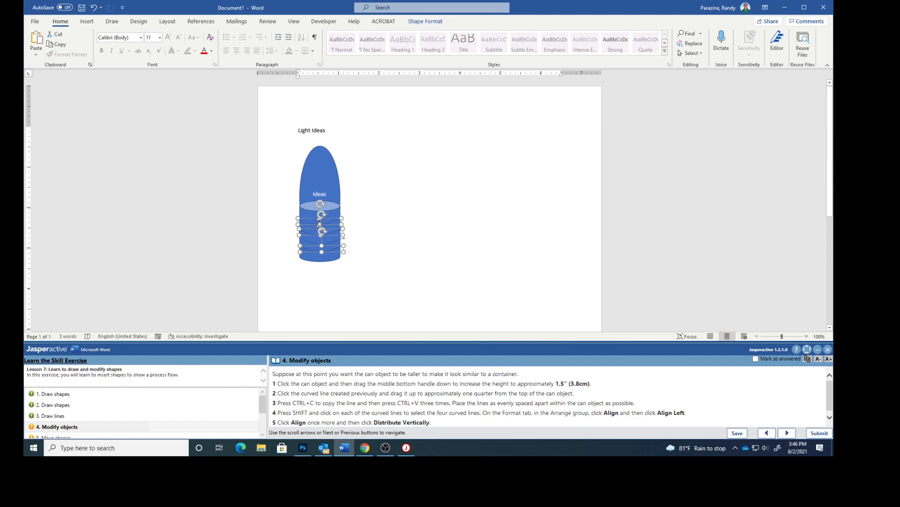
pyautogui.keyDown('shift'); pyautogui.click(313, 245); pyautogui.keyUp('shift')
pyautogui.keyDown('shift'); pyautogui.click(315, 242); pyautogui.keyUp('shift')
pyautogui.click(413, 21)
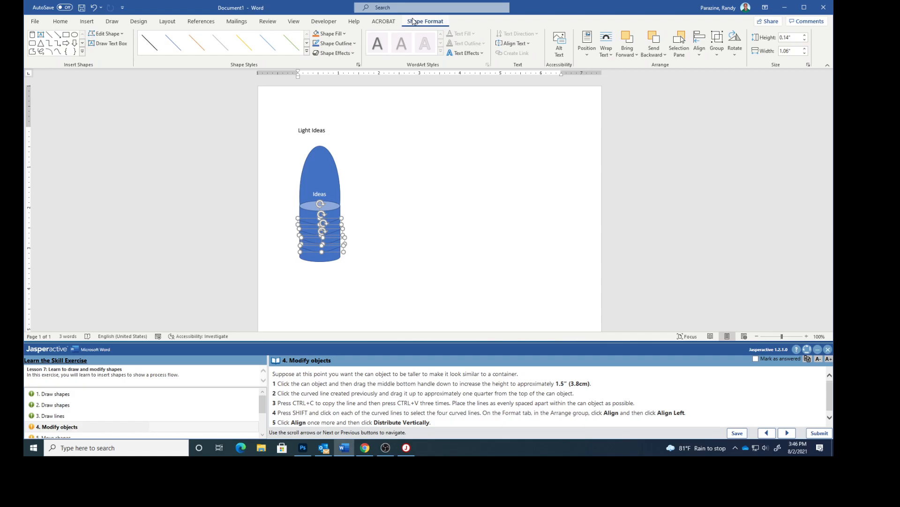
pyautogui.click(700, 45)
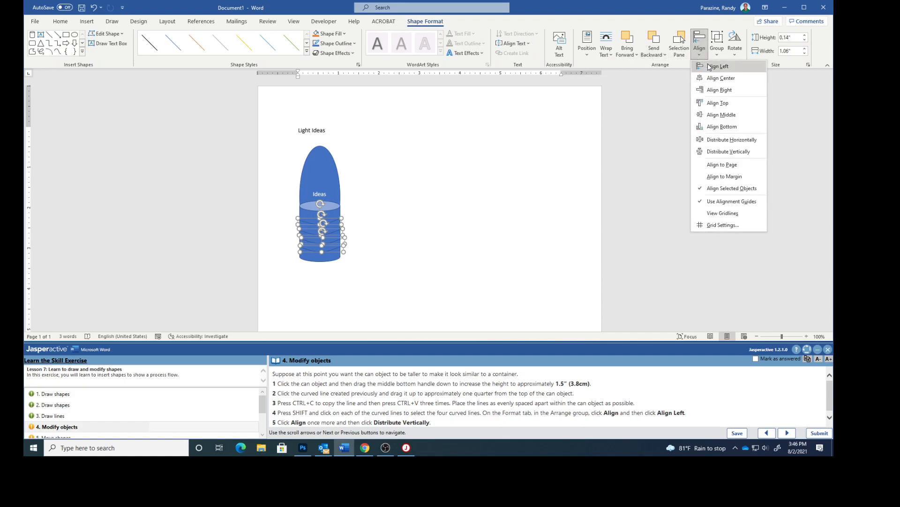
pyautogui.click(710, 67)
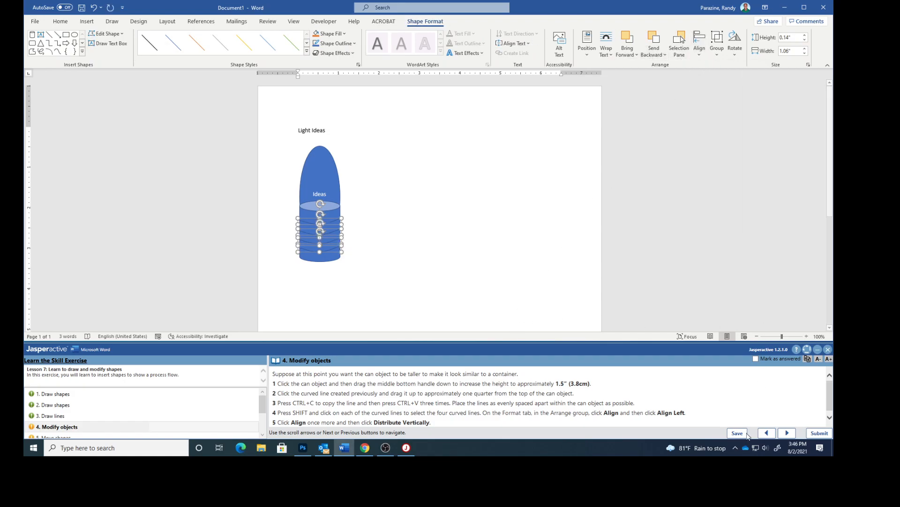
# Step: Space the four selected curved lines evenly with Distribute Vertically
pyautogui.scroll(-1, 697, 415)
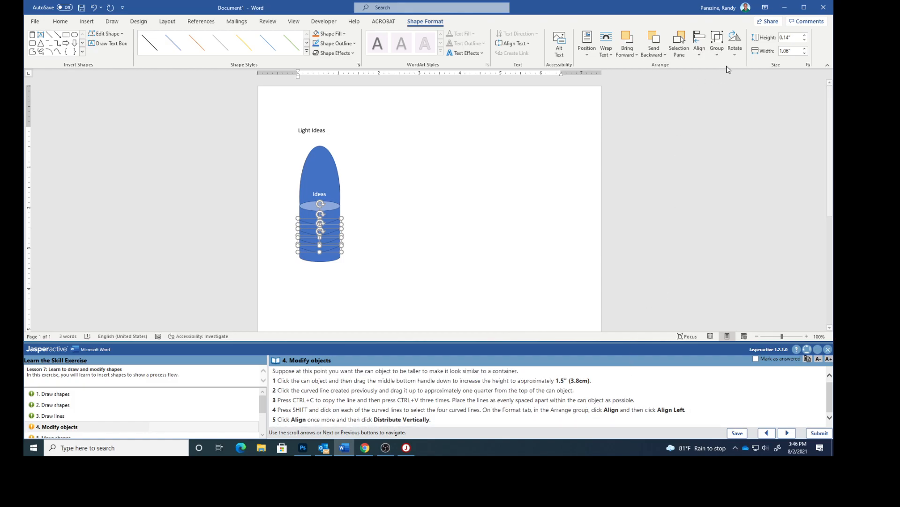
pyautogui.click(702, 52)
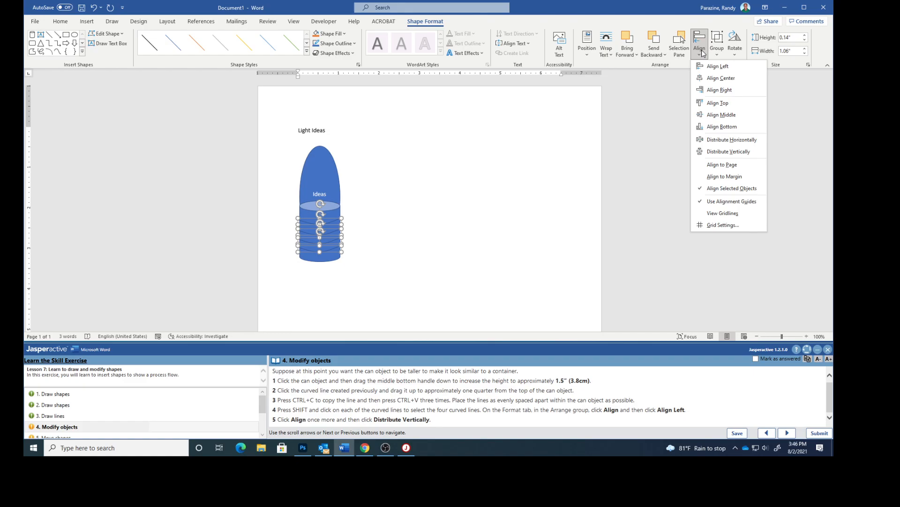
pyautogui.click(718, 149)
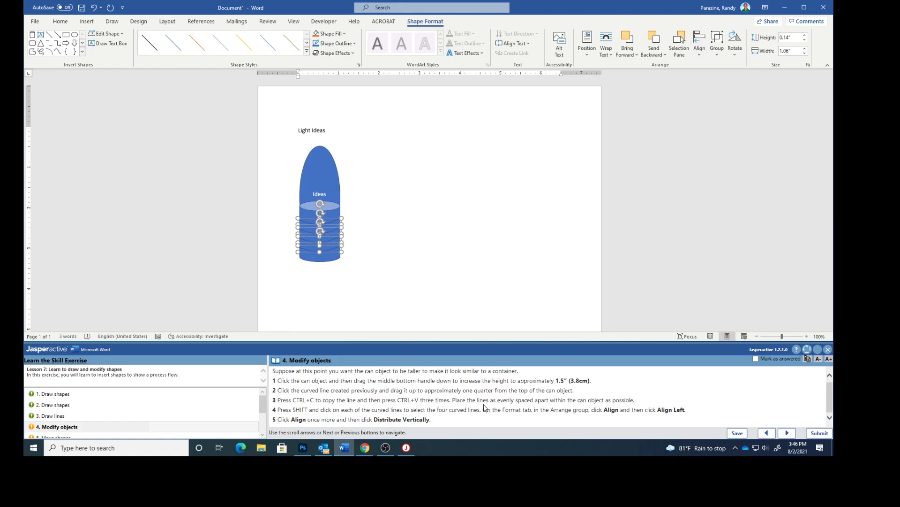
# Step: Mark exercise task 4 as answered, continue to task 5, Move shapes, and review its instructions and example picture
pyautogui.click(755, 359)
pyautogui.click(787, 433)
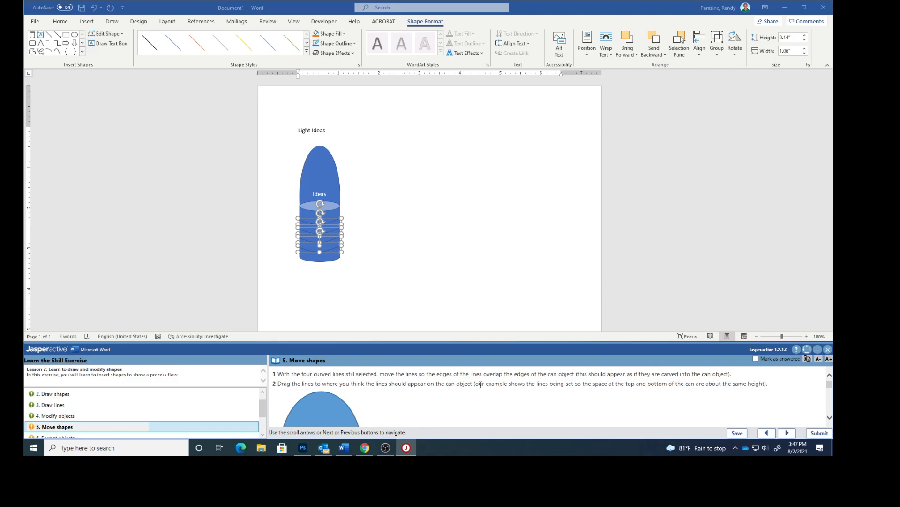
pyautogui.scroll(-1, 525, 400)
pyautogui.scroll(1, 474, 404)
pyautogui.scroll(-5, 444, 408)
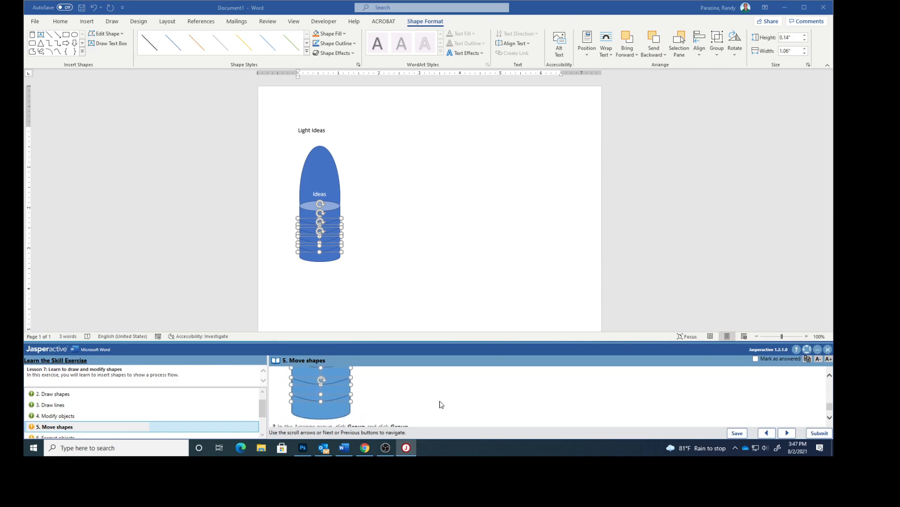
pyautogui.scroll(4, 436, 396)
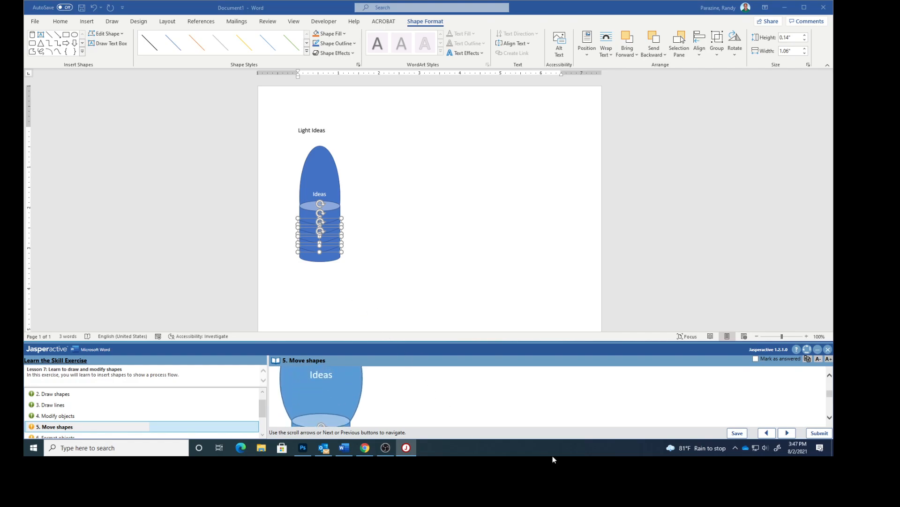
pyautogui.scroll(3, 483, 400)
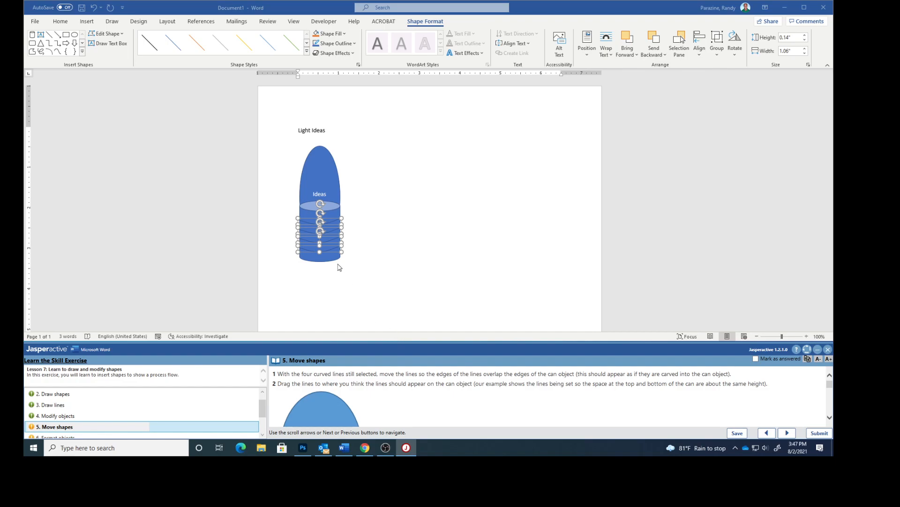
# Step: Try to move the four selected curved lines together so their ends overlap the can's side edges
pyautogui.click(316, 234)
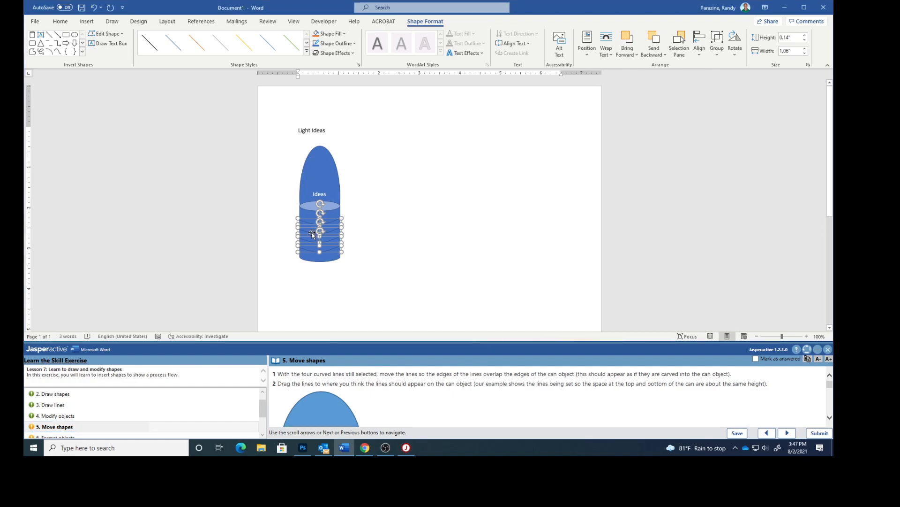
pyautogui.moveTo(313, 231); pyautogui.dragTo(310, 230)
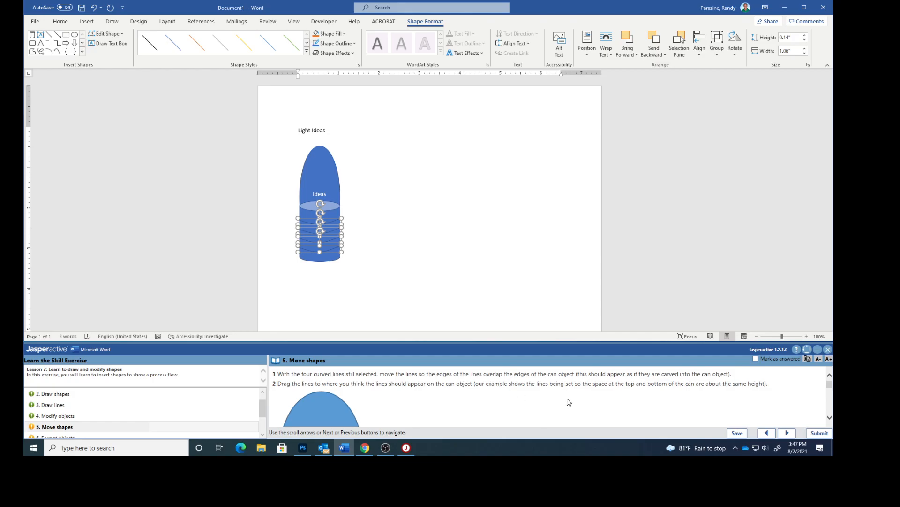
pyautogui.scroll(-5, 567, 402)
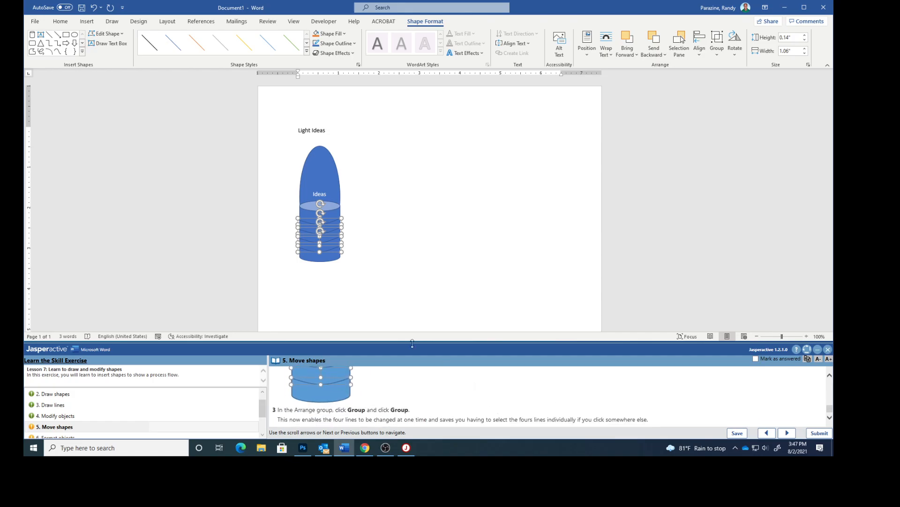
pyautogui.moveTo(318, 230)
pyautogui.mouseDown()
pyautogui.moveTo(328, 231)
pyautogui.moveTo(312, 226)
pyautogui.moveTo(322, 220)
pyautogui.mouseUp()
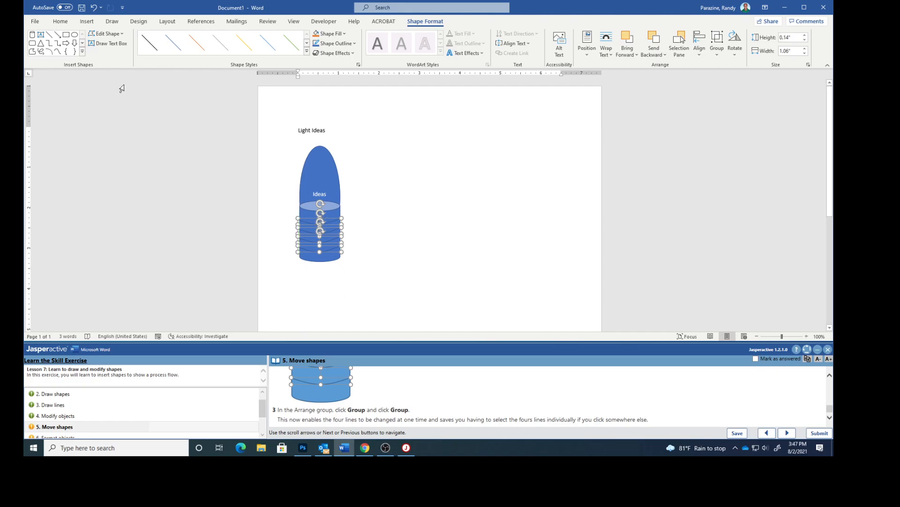
# Step: Mark exercise task 5, Move shapes, as answered and continue to task 6, Format objects
pyautogui.click(755, 359)
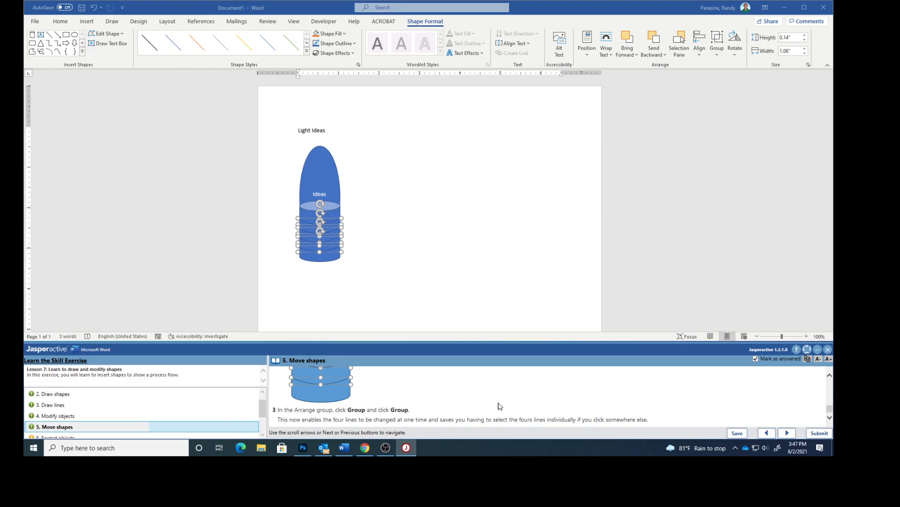
pyautogui.click(787, 433)
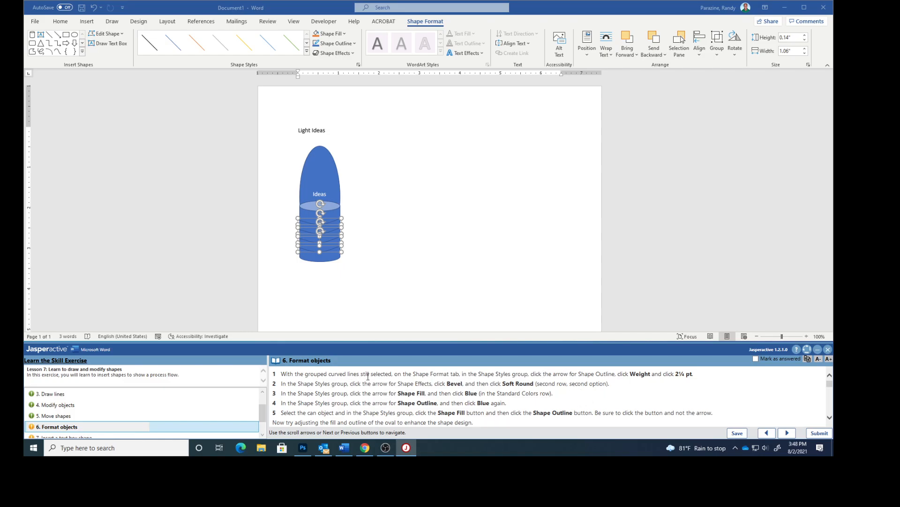
# Step: Give the four selected curved lines a 2¼ pt outline weight and the Soft Round bevel effect
pyautogui.click(422, 22)
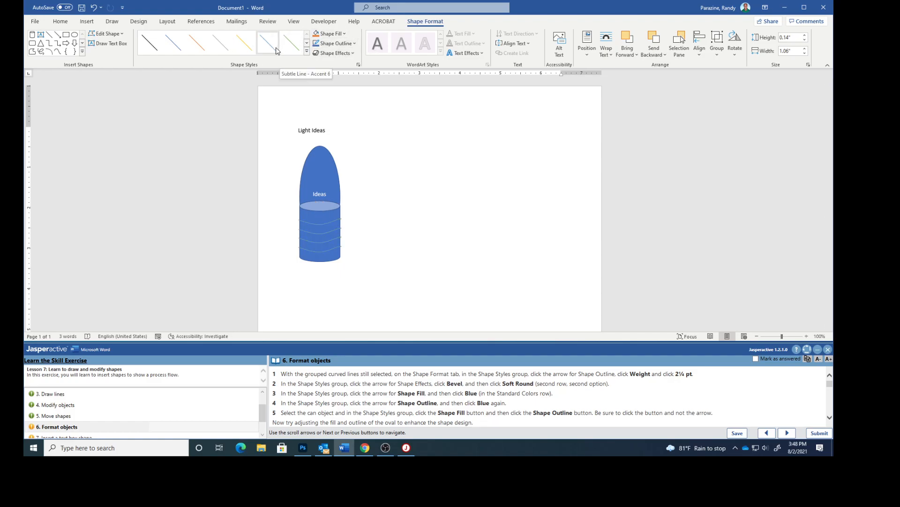
pyautogui.click(355, 44)
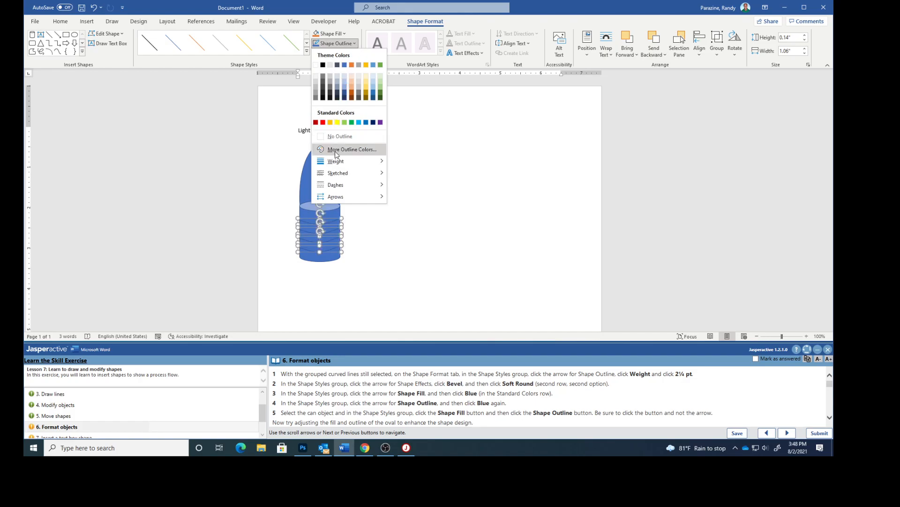
pyautogui.moveTo(342, 165)
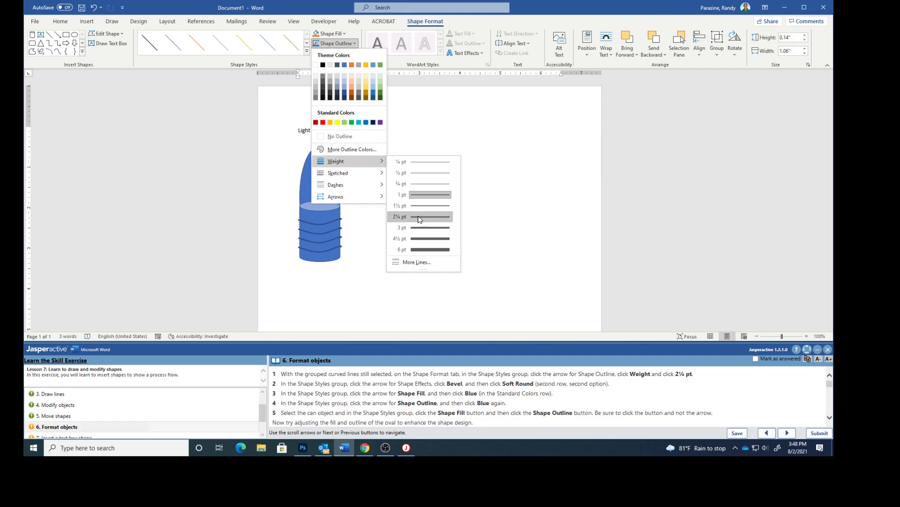
pyautogui.click(419, 219)
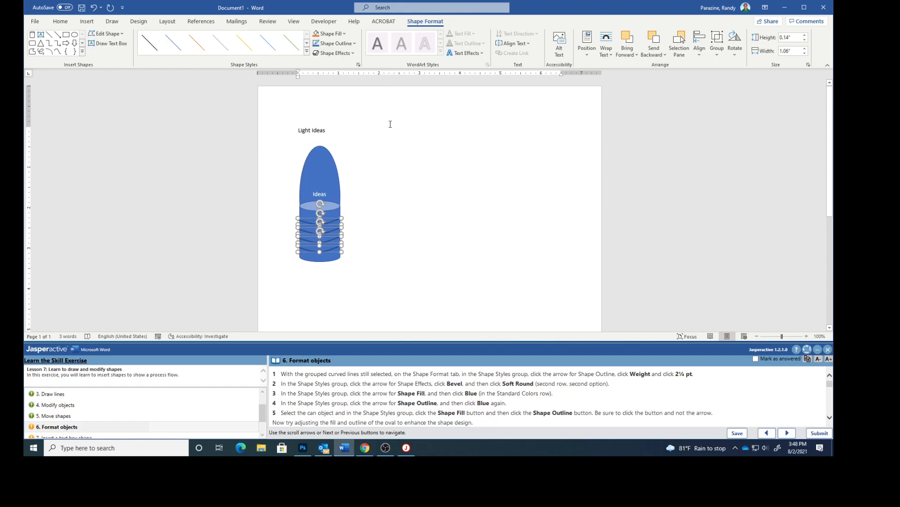
pyautogui.click(352, 54)
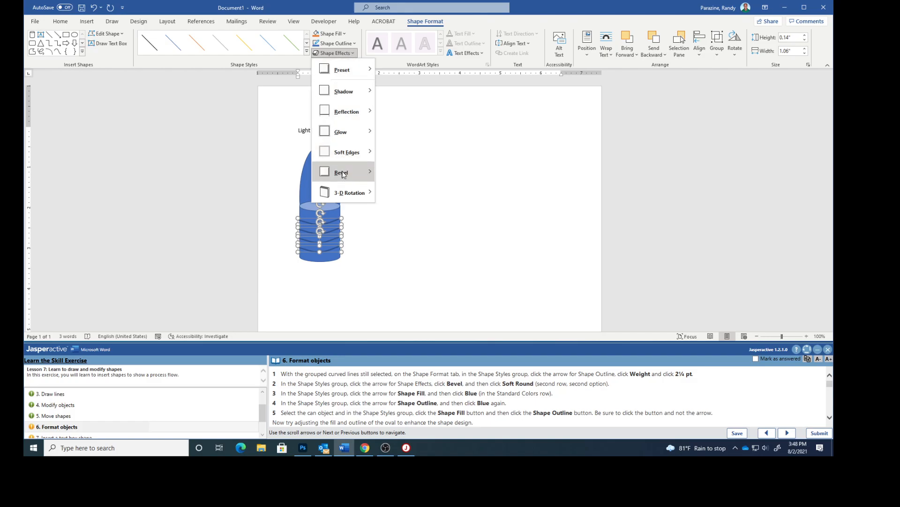
pyautogui.moveTo(344, 175)
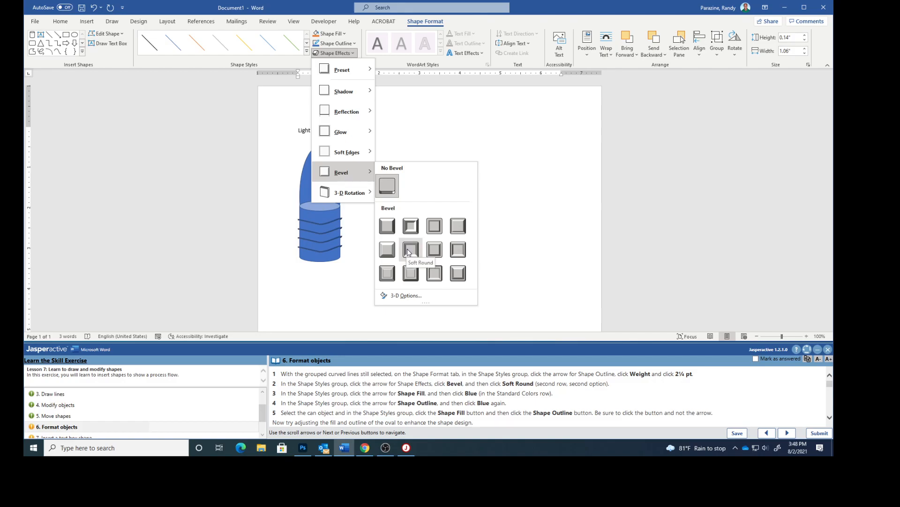
pyautogui.click(411, 249)
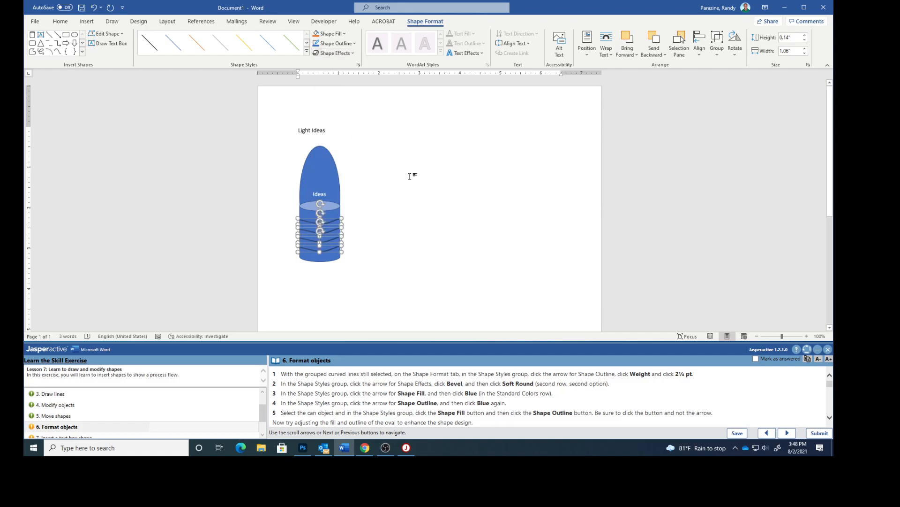
# Step: Set both the shape fill and the outline of the four curved lines to the standard color Blue
pyautogui.click(345, 34)
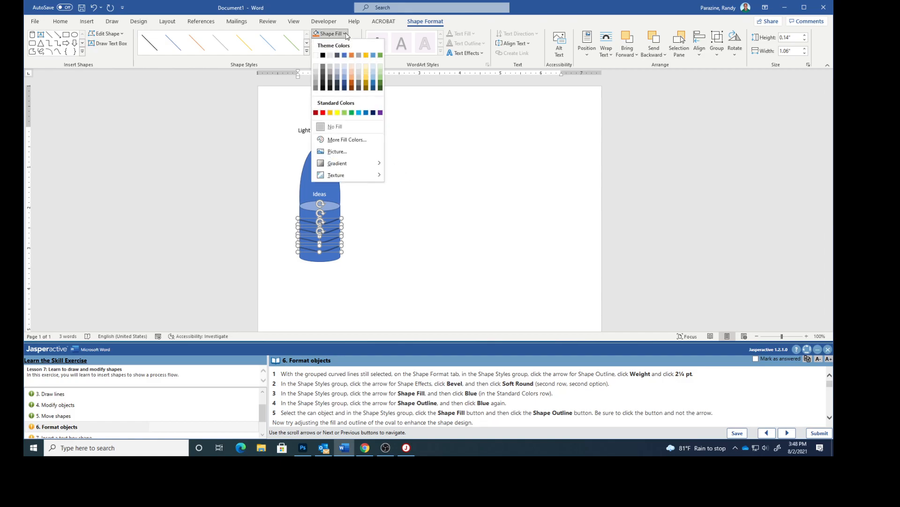
pyautogui.click(366, 113)
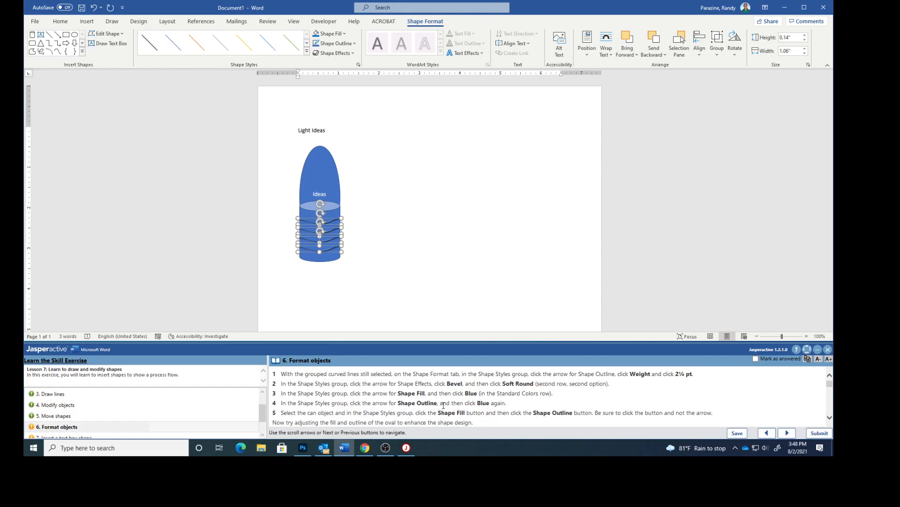
pyautogui.click(354, 43)
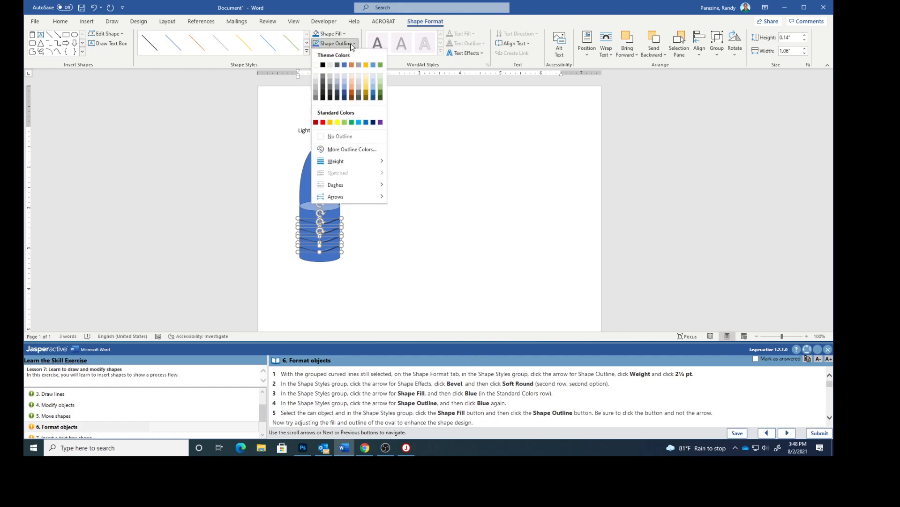
pyautogui.click(366, 123)
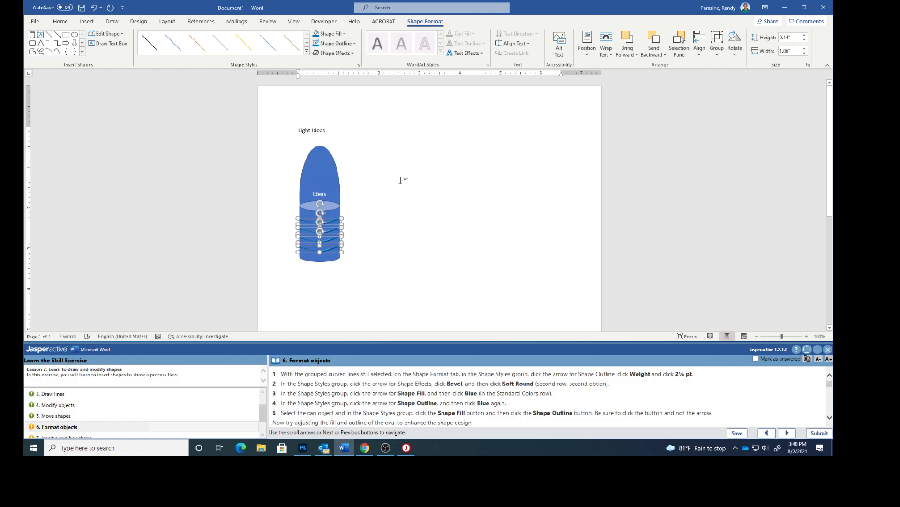
# Step: Try to apply the current shape fill and shape outline colors to the can
pyautogui.scroll(-2, 516, 411)
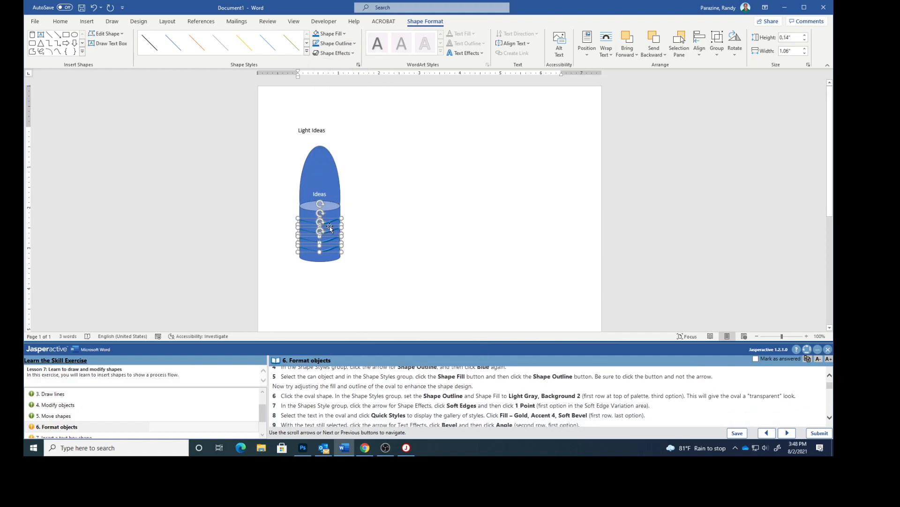
pyautogui.click(310, 207)
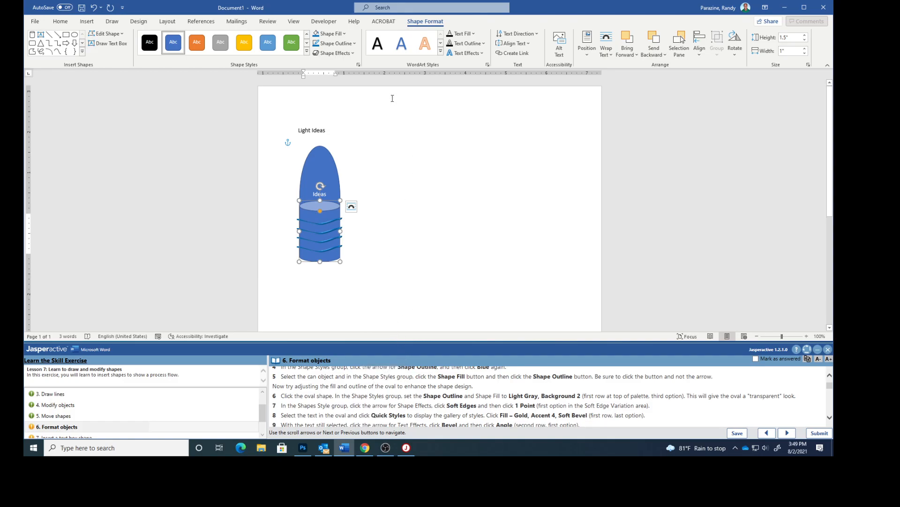
pyautogui.click(344, 34)
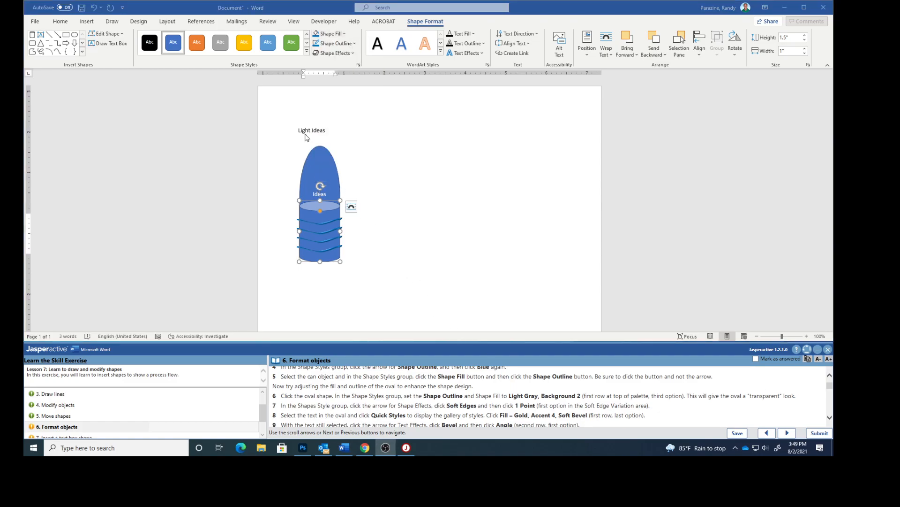
pyautogui.click(327, 34)
pyautogui.click(327, 34)
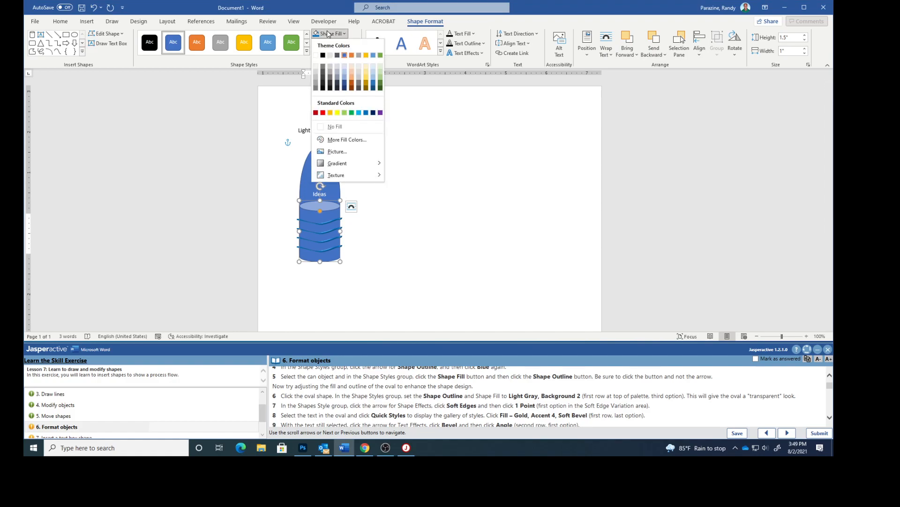
pyautogui.click(458, 130)
pyautogui.click(323, 43)
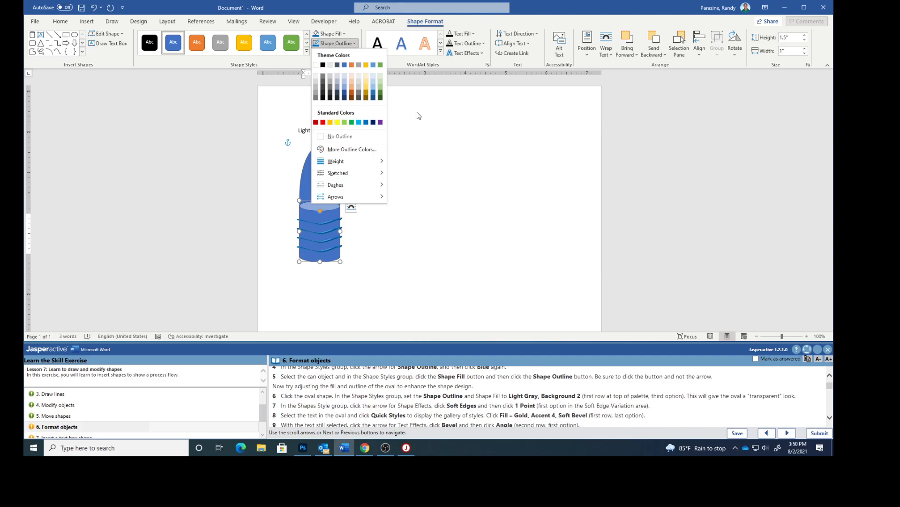
pyautogui.click(460, 170)
# Step: Set the oval's shape outline and shape fill to Light Gray, Background 2
pyautogui.click(323, 156)
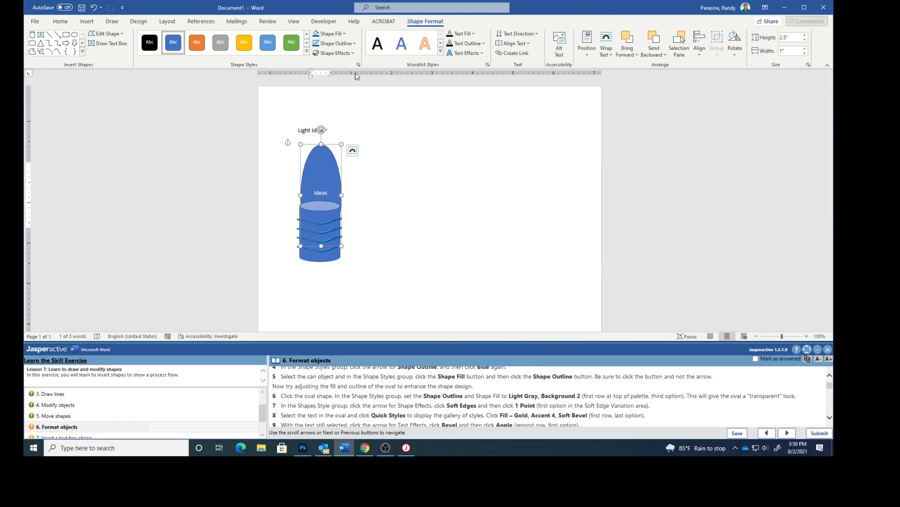
pyautogui.click(354, 44)
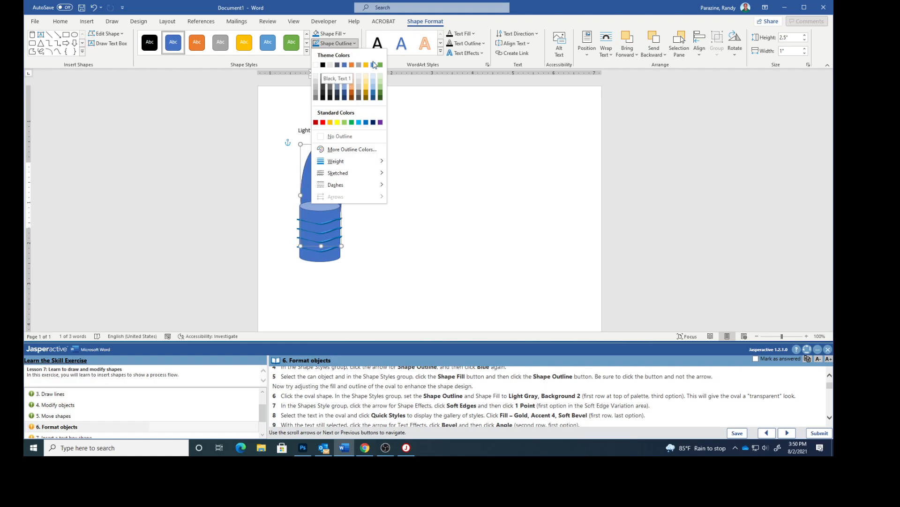
pyautogui.click(330, 66)
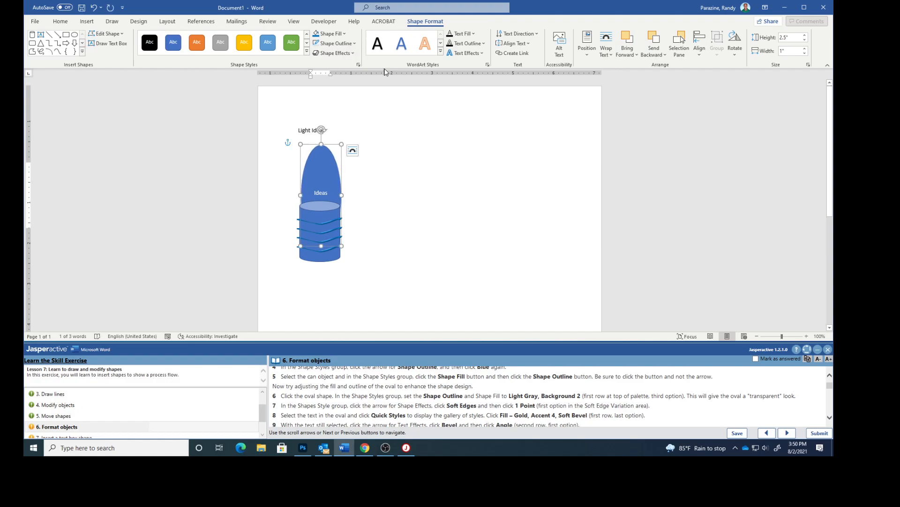
pyautogui.click(356, 45)
pyautogui.click(336, 43)
pyautogui.click(344, 34)
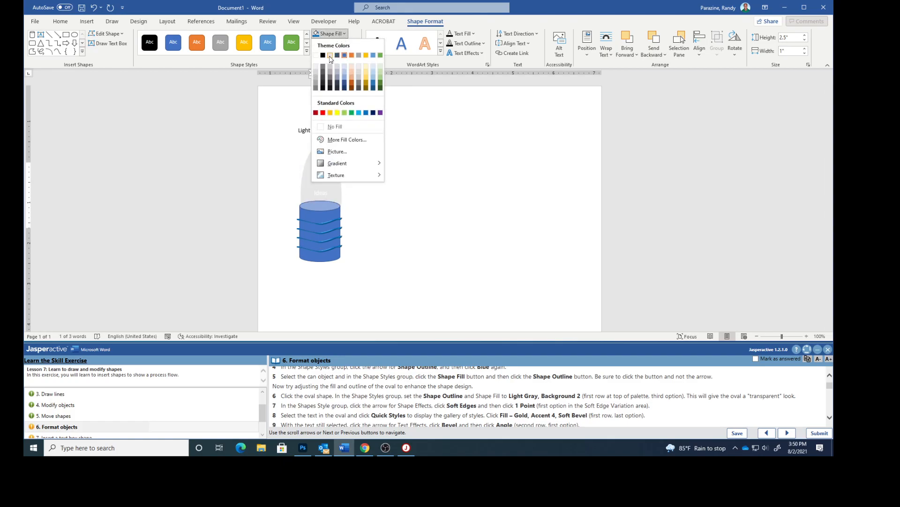
pyautogui.click(331, 55)
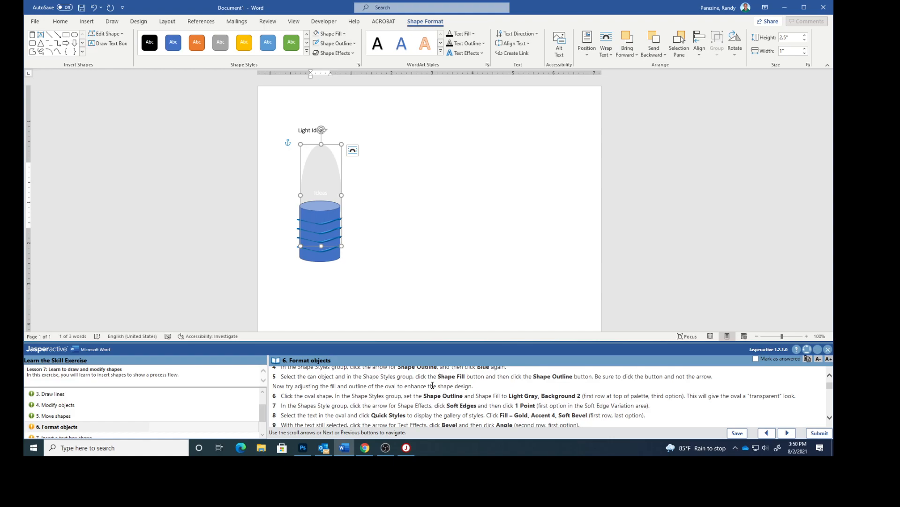
# Step: Apply the 1 Point Soft Edges effect to the oval
pyautogui.click(353, 53)
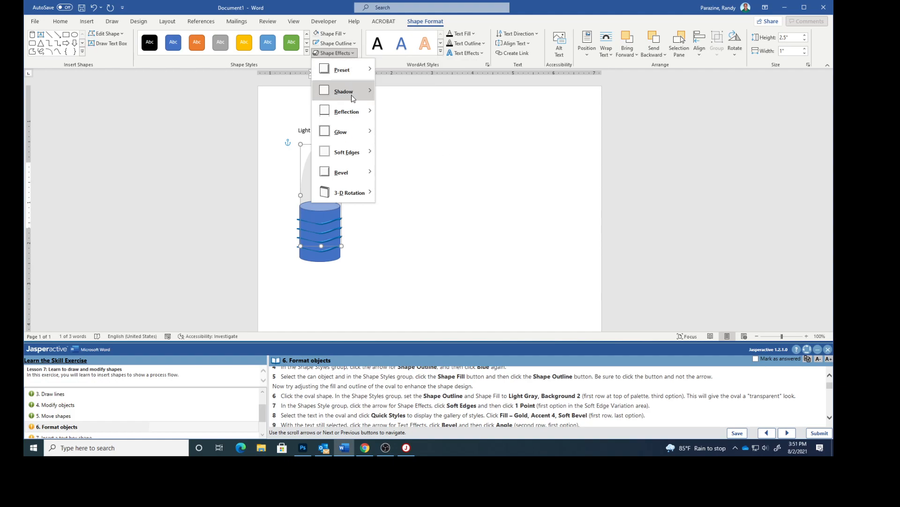
pyautogui.moveTo(353, 99)
pyautogui.moveTo(347, 151)
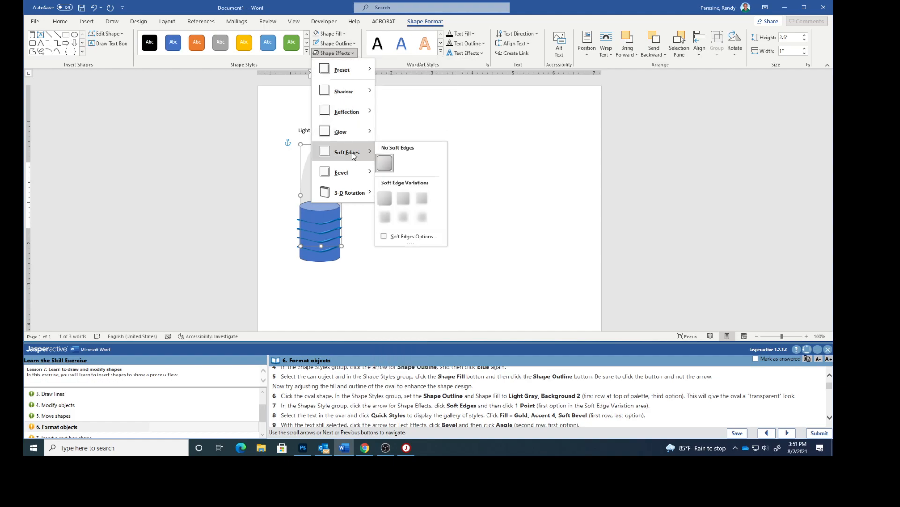
pyautogui.click(386, 199)
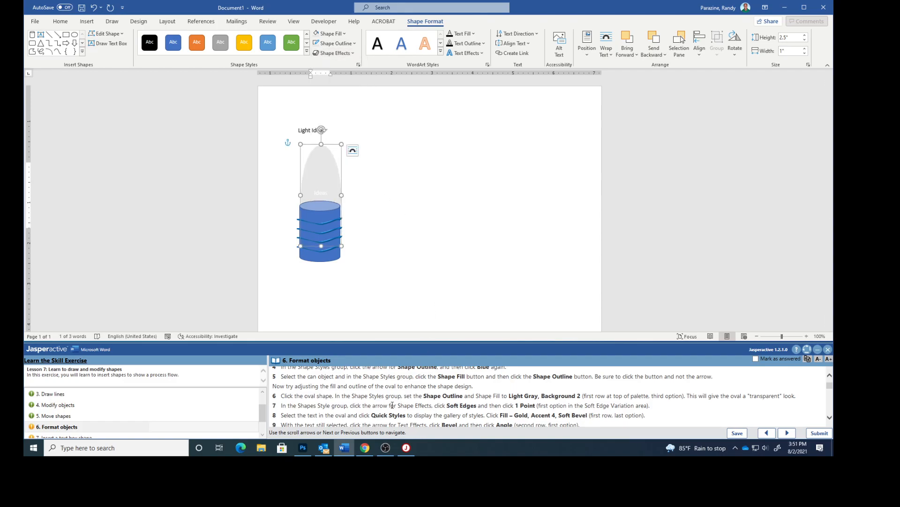
# Step: Select the text "Ideas" in the oval and apply the WordArt style Fill – Gold, Accent 4, Soft Bevel
pyautogui.scroll(-2, 392, 405)
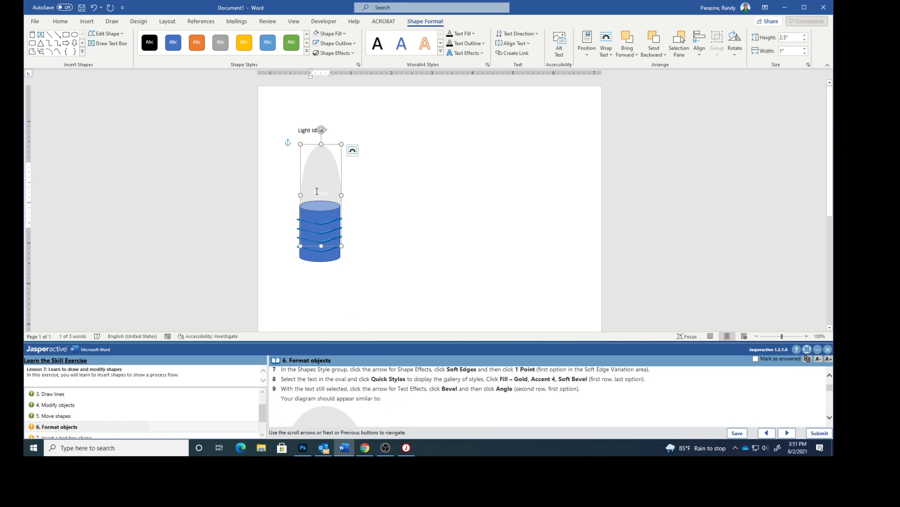
pyautogui.moveTo(312, 191); pyautogui.dragTo(329, 190)
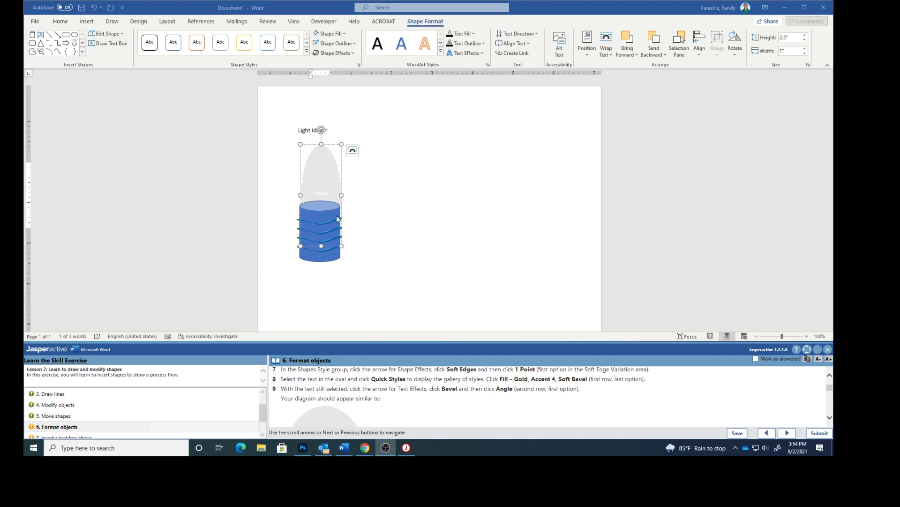
pyautogui.doubleClick(323, 194)
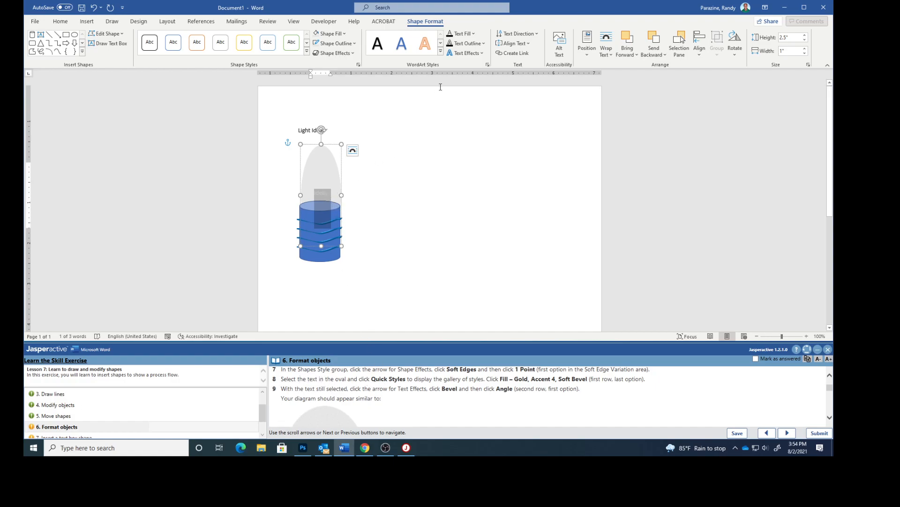
pyautogui.click(441, 52)
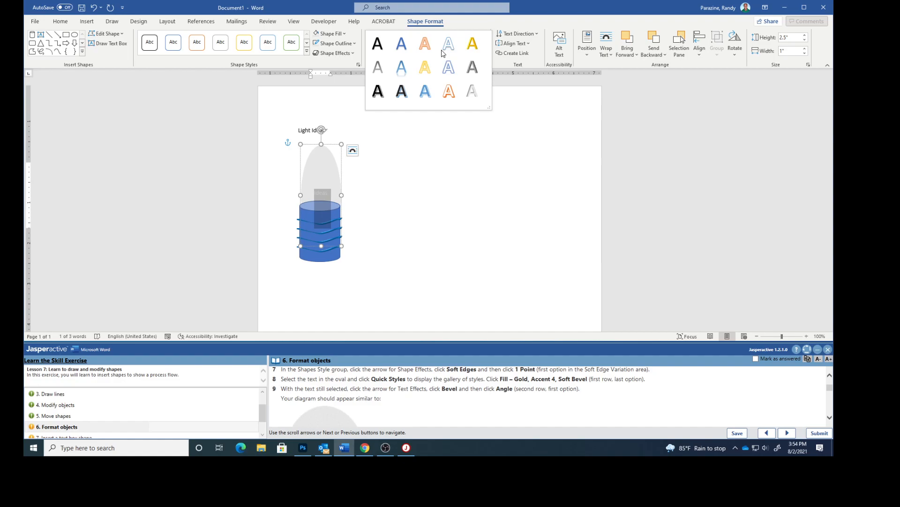
pyautogui.click(472, 44)
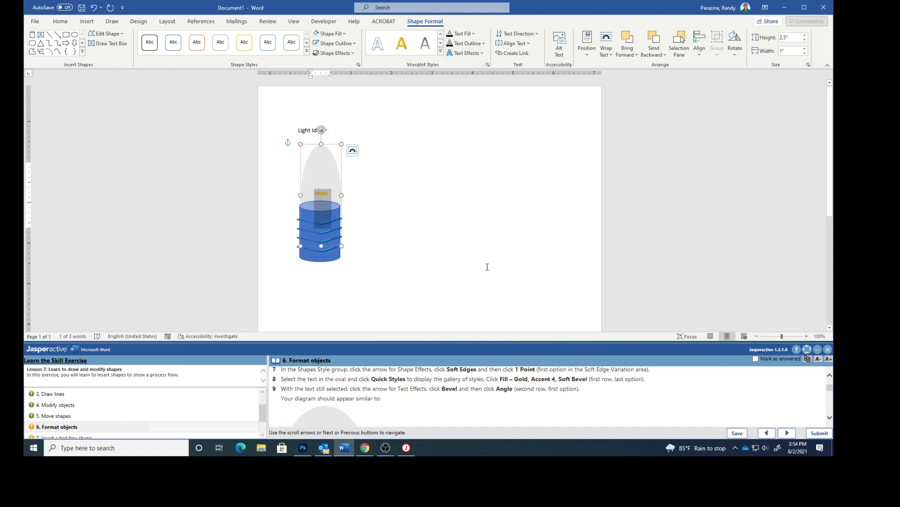
# Step: Apply the Angle bevel text effect to the selected "Ideas" text and compare the drawing with the exercise's example picture
pyautogui.click(483, 54)
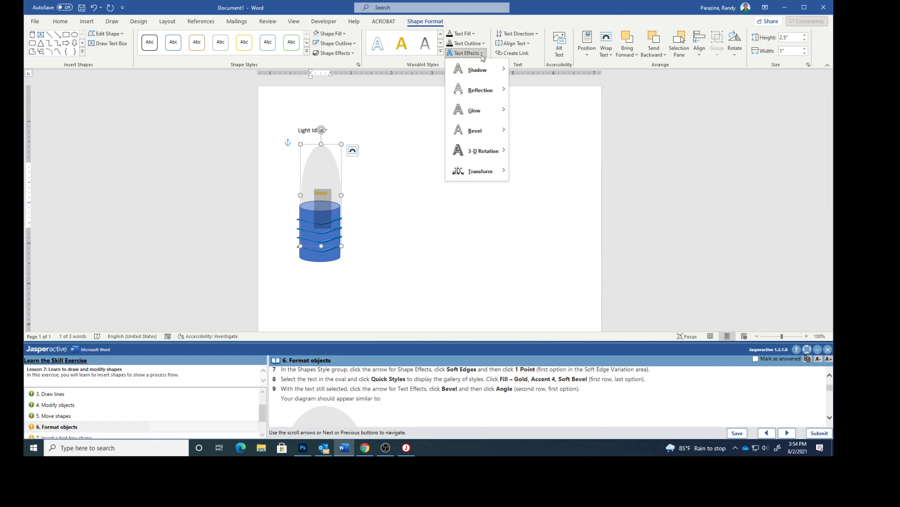
pyautogui.moveTo(487, 136)
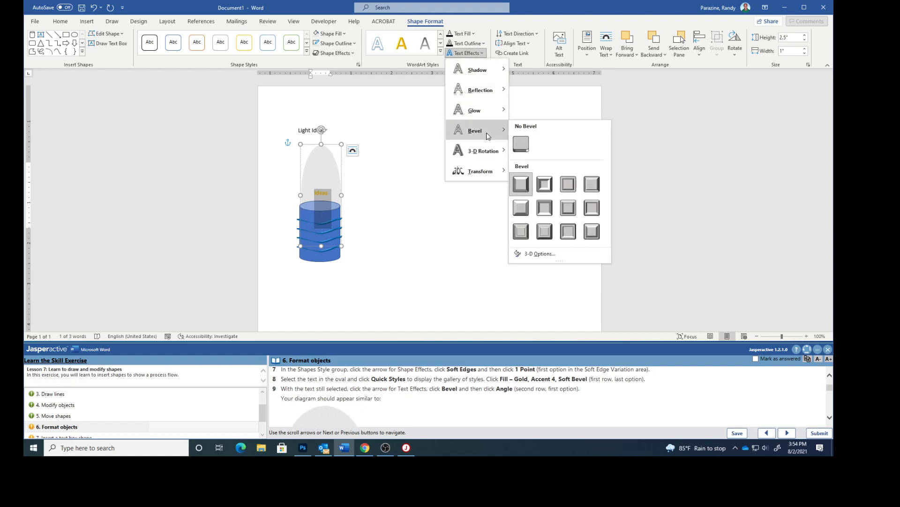
pyautogui.click(520, 209)
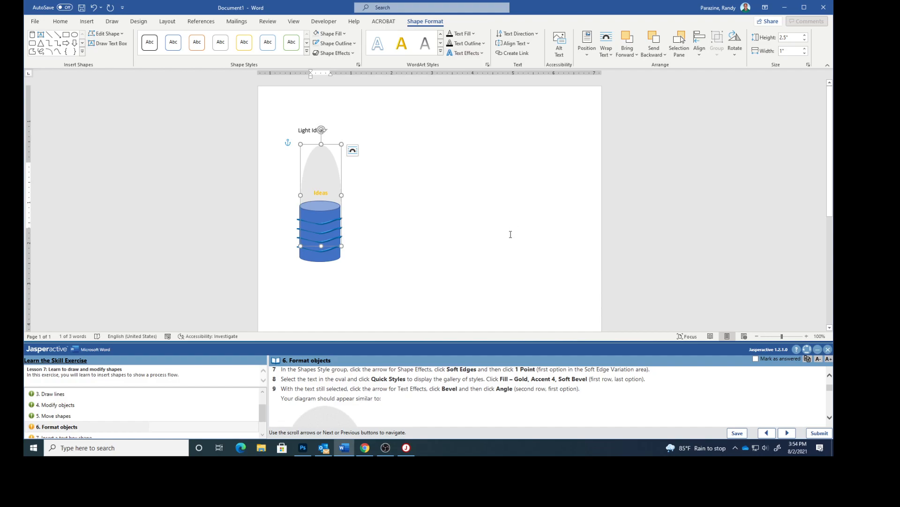
pyautogui.scroll(-3, 422, 403)
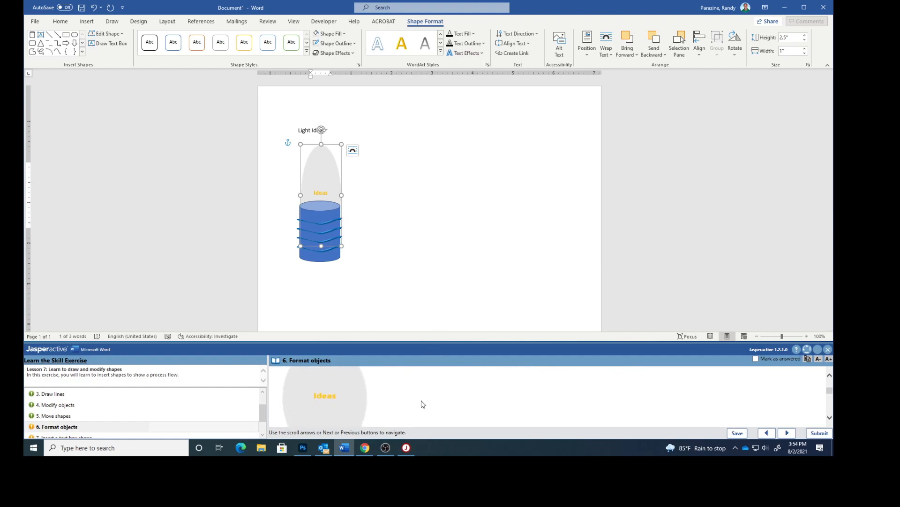
# Step: Try to select all the shapes of the light drawing at once with Select Objects, following the exercise instructions
pyautogui.scroll(-5, 422, 403)
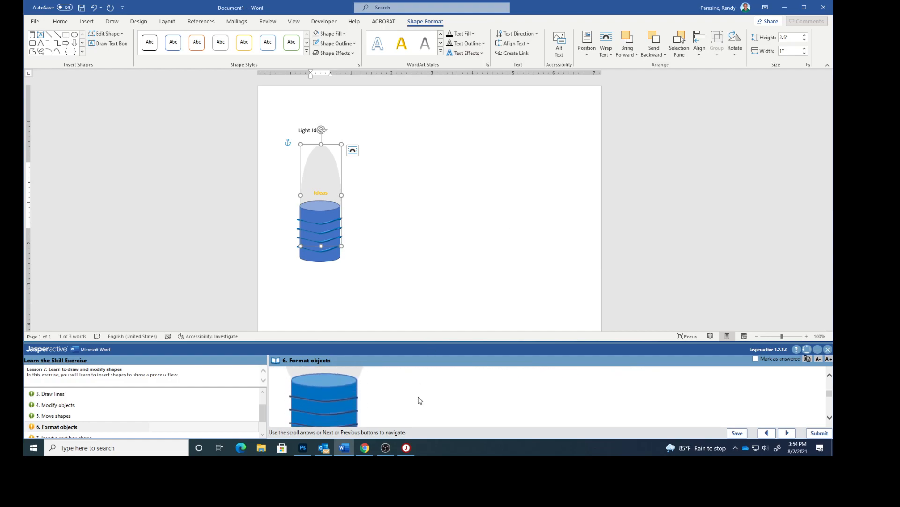
pyautogui.scroll(-3, 426, 396)
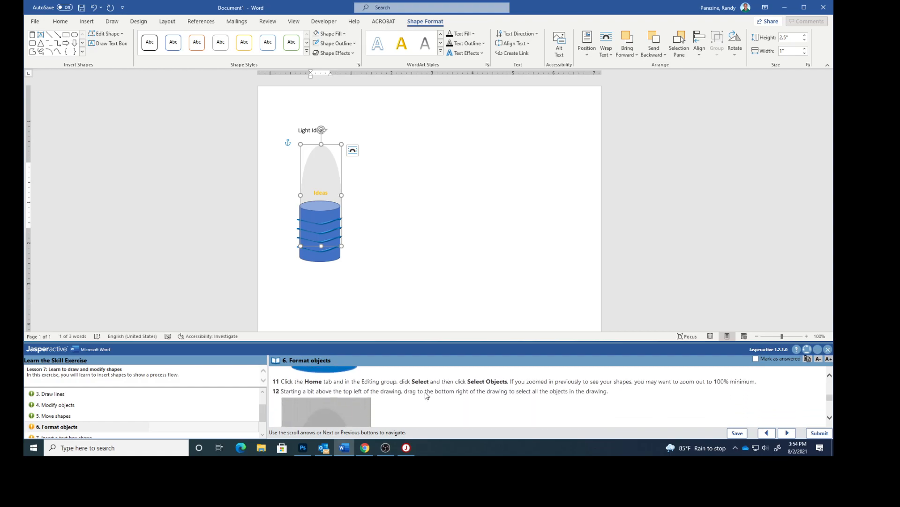
pyautogui.scroll(1, 426, 394)
pyautogui.click(60, 21)
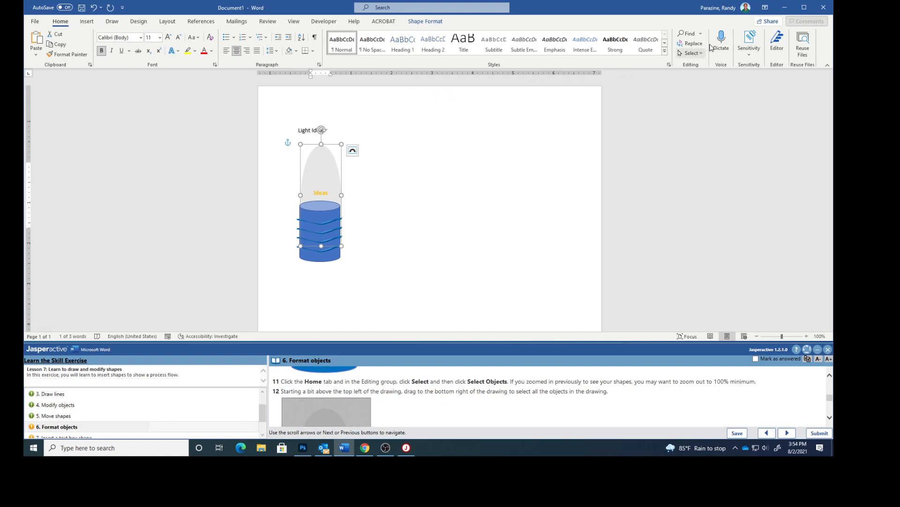
pyautogui.click(699, 55)
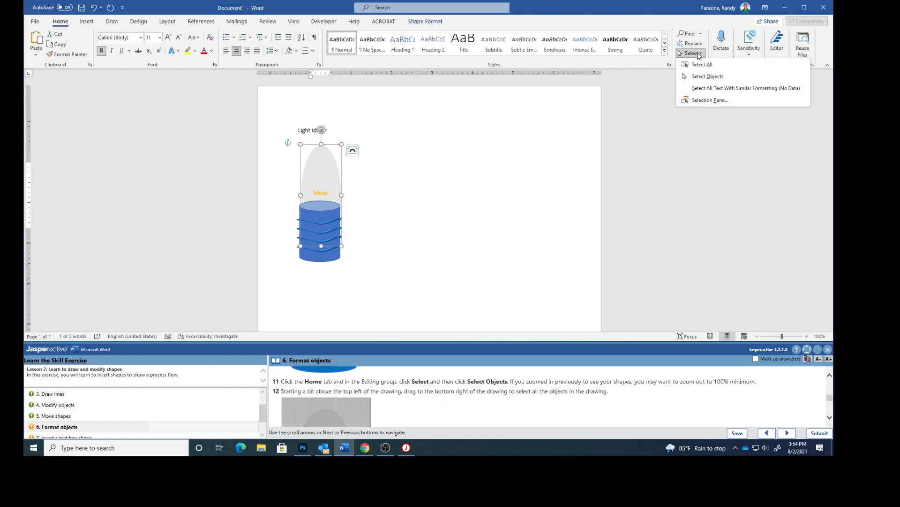
pyautogui.click(701, 77)
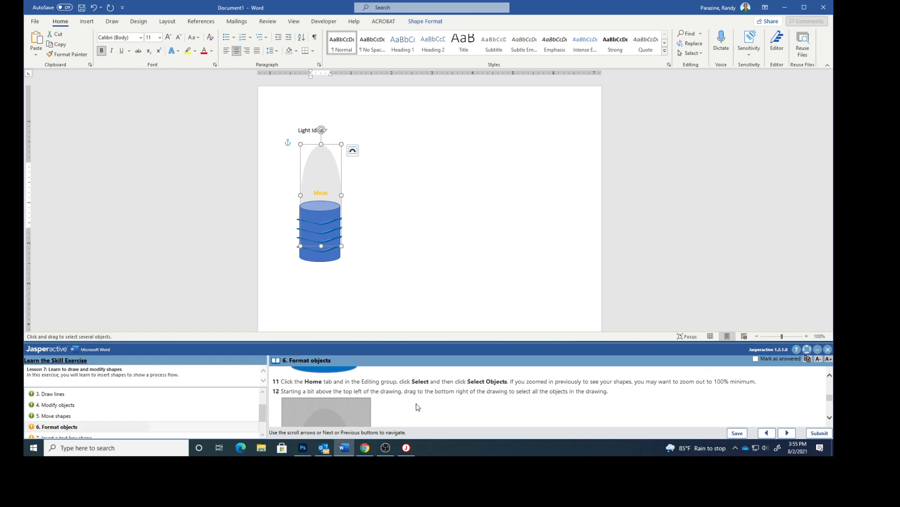
pyautogui.scroll(-3, 417, 407)
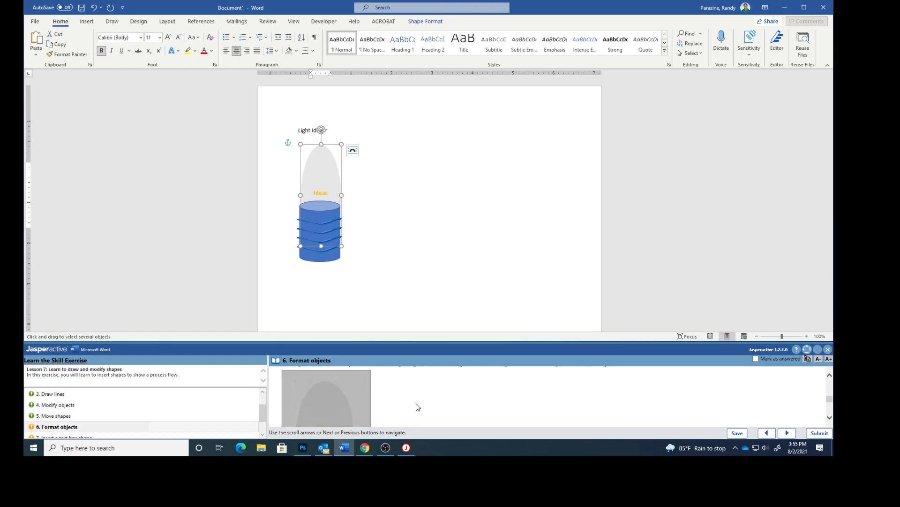
pyautogui.scroll(-3, 417, 404)
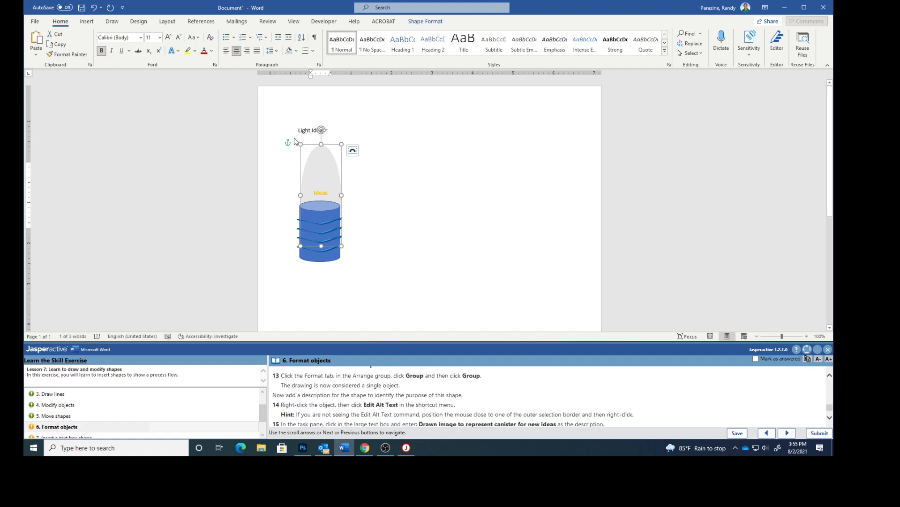
pyautogui.moveTo(298, 141); pyautogui.dragTo(317, 181)
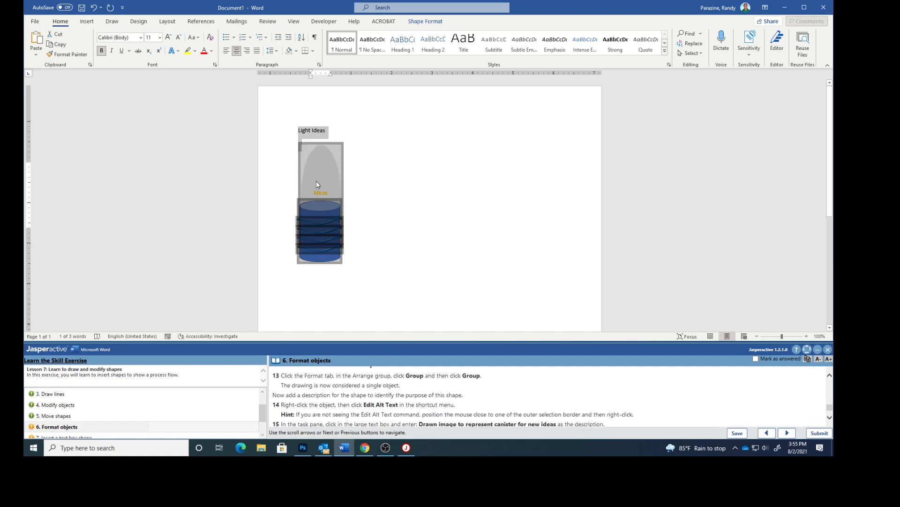
pyautogui.click(368, 262)
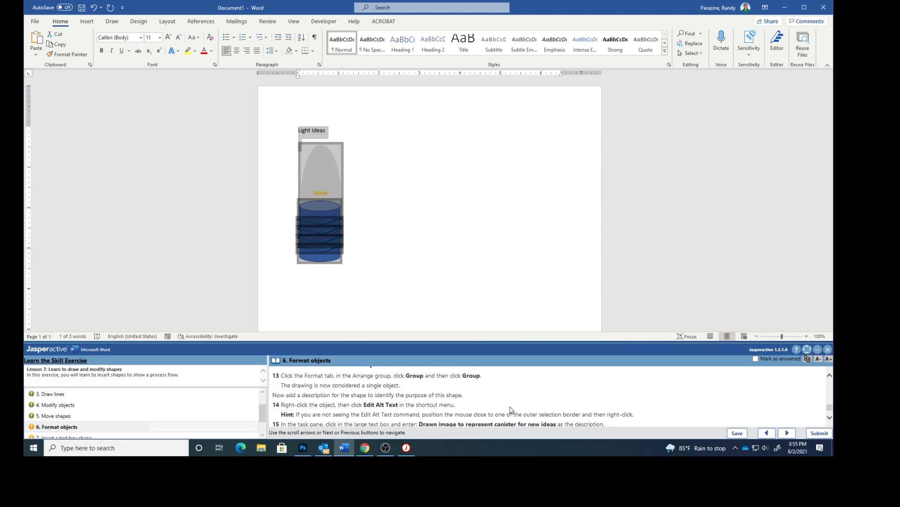
pyautogui.scroll(-5, 501, 404)
pyautogui.scroll(4, 469, 401)
pyautogui.scroll(-2, 445, 396)
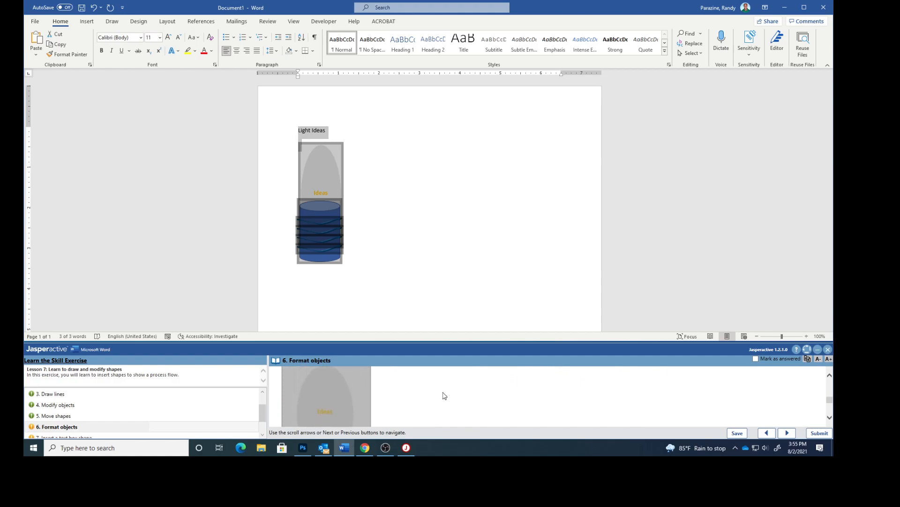
pyautogui.click(377, 252)
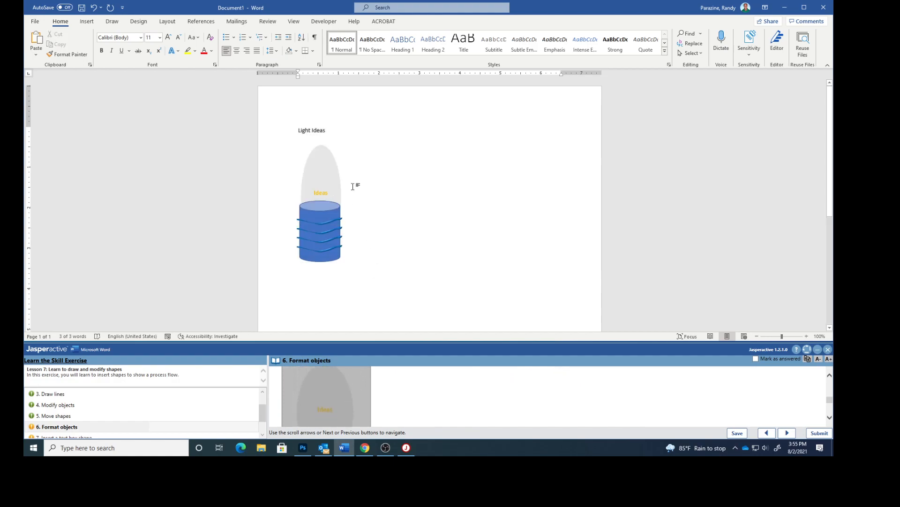
# Step: Use Select Objects to select the oval, the cylinder and all the curved lines of the drawing together
pyautogui.click(690, 53)
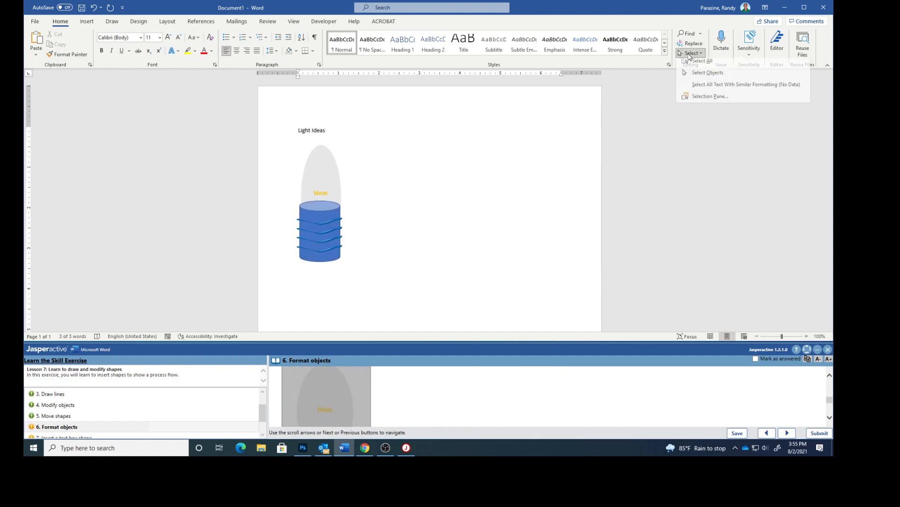
pyautogui.click(704, 76)
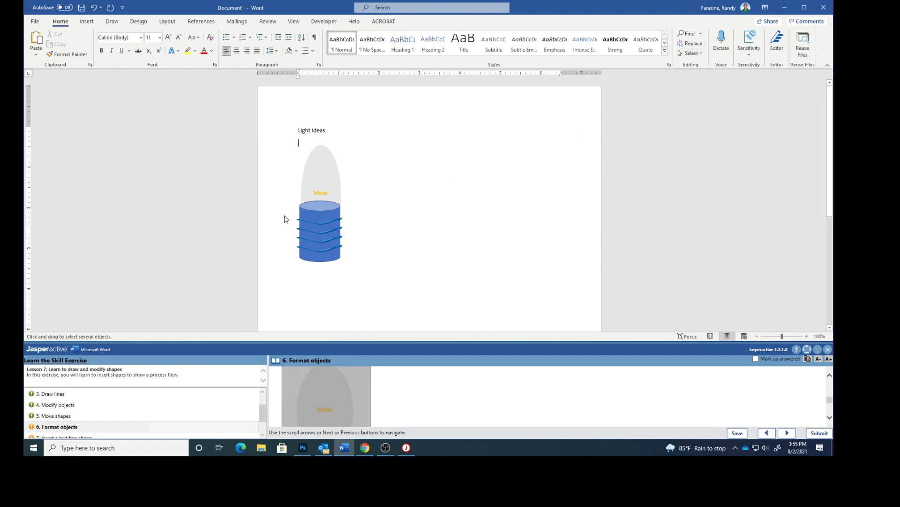
pyautogui.moveTo(296, 149); pyautogui.dragTo(347, 268)
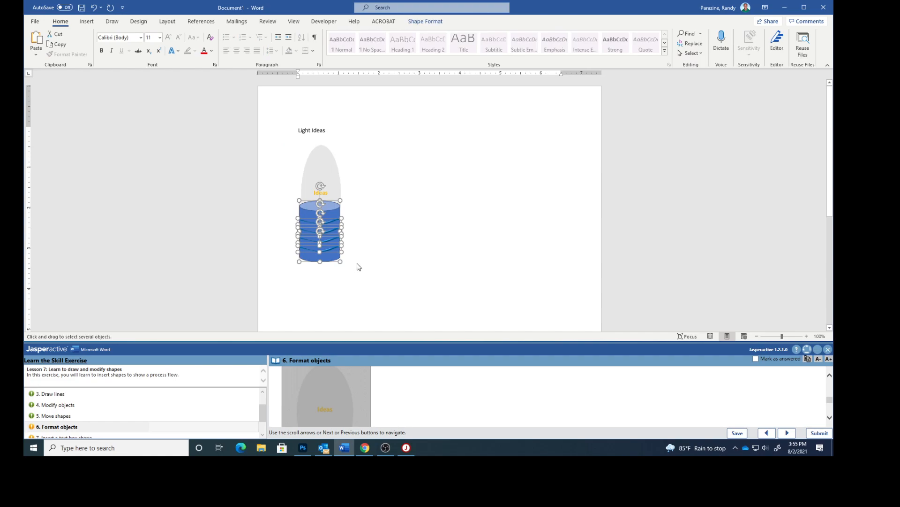
pyautogui.moveTo(294, 138); pyautogui.dragTo(353, 280)
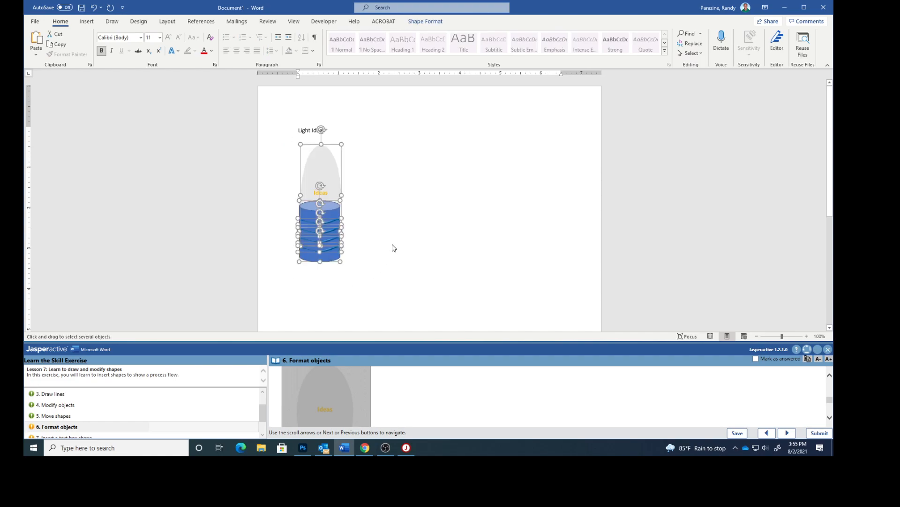
# Step: Group the selected oval, cylinder and curved lines into a single object
pyautogui.click(697, 53)
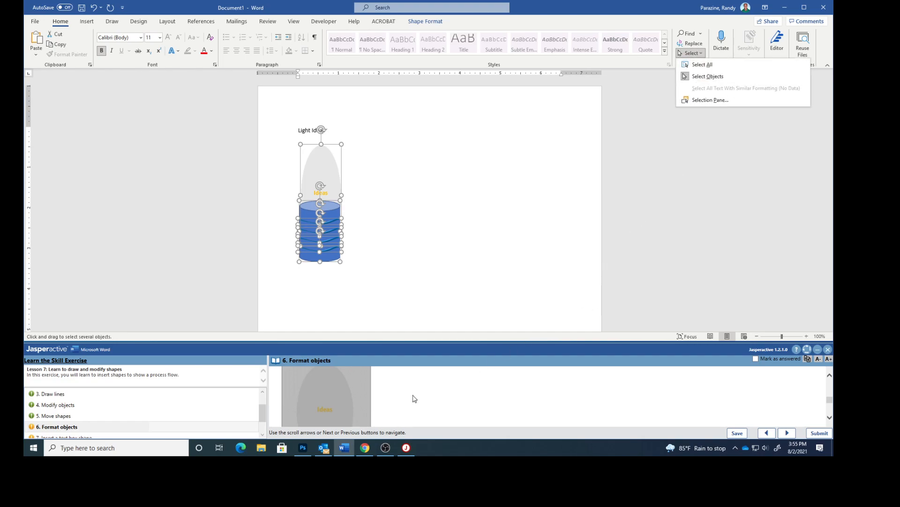
pyautogui.scroll(-3, 415, 398)
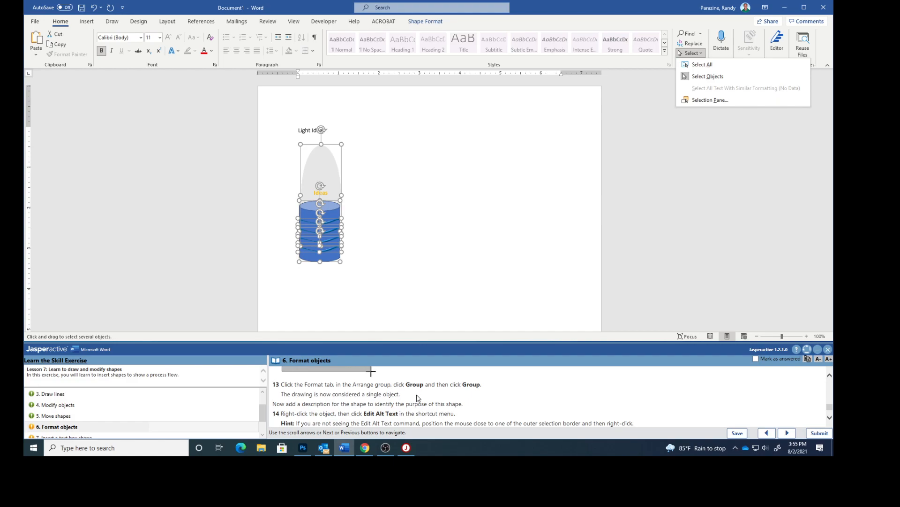
pyautogui.scroll(3, 418, 398)
pyautogui.scroll(-3, 419, 398)
pyautogui.click(427, 23)
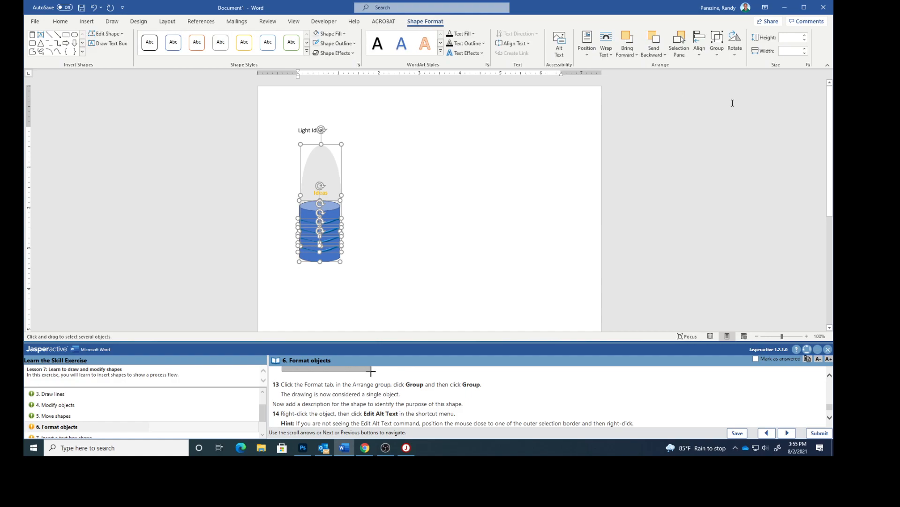
pyautogui.click(717, 54)
pyautogui.click(732, 66)
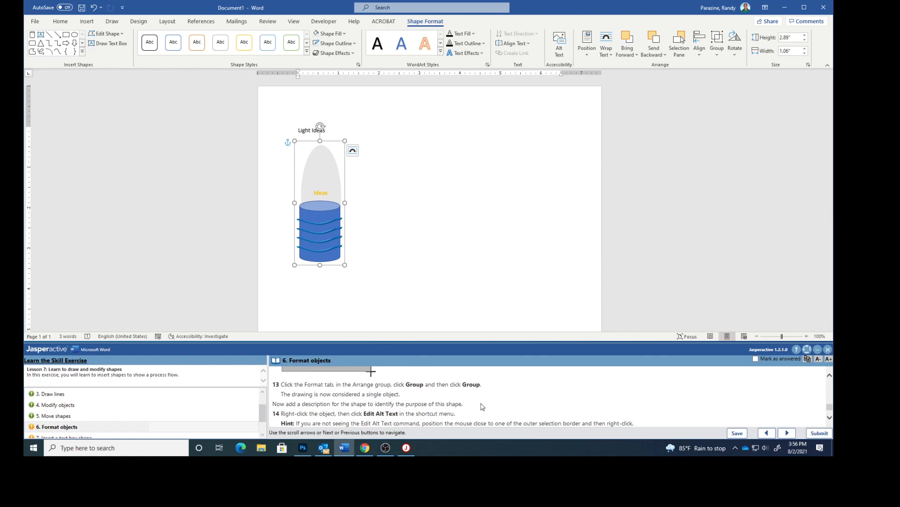
pyautogui.scroll(-2, 493, 413)
pyautogui.click(311, 226)
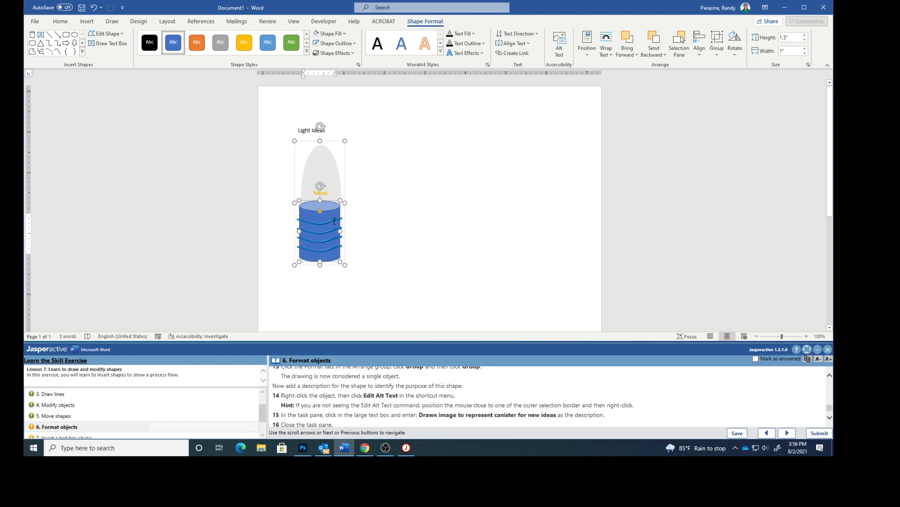
pyautogui.rightClick(342, 158)
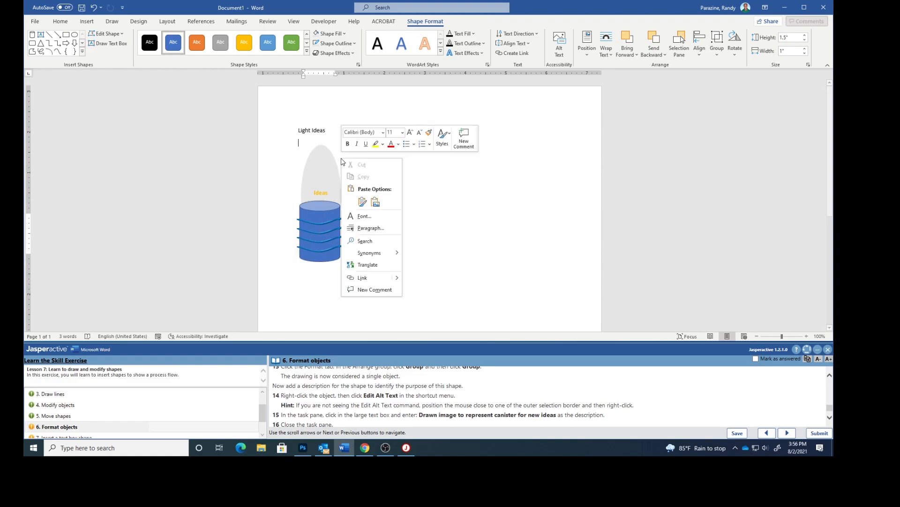
pyautogui.rightClick(335, 175)
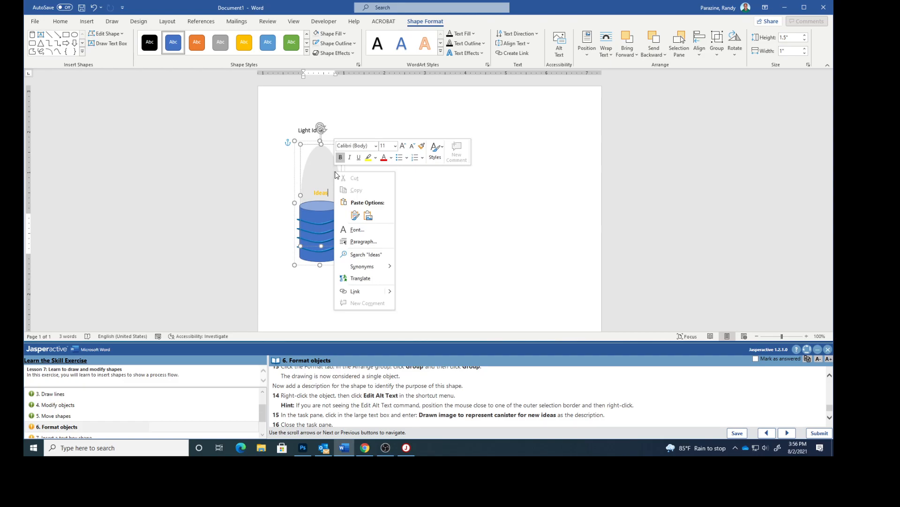
pyautogui.rightClick(308, 217)
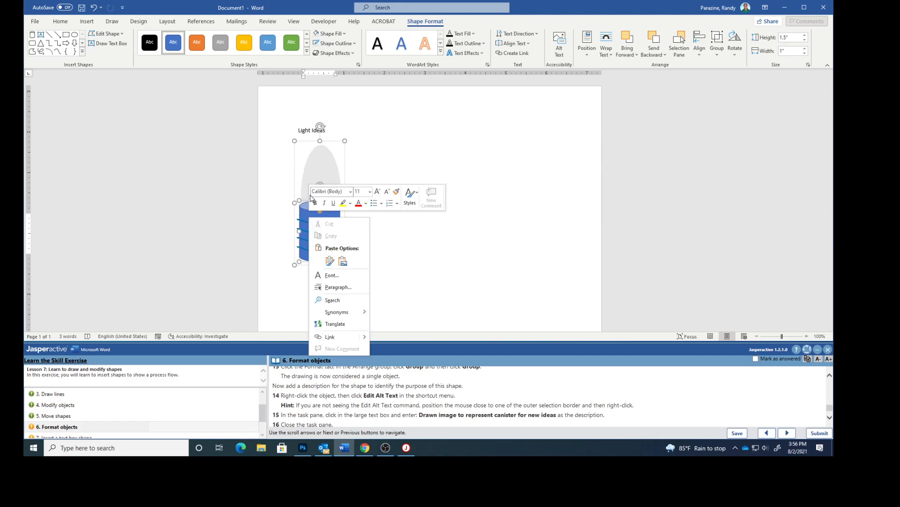
pyautogui.click(310, 176)
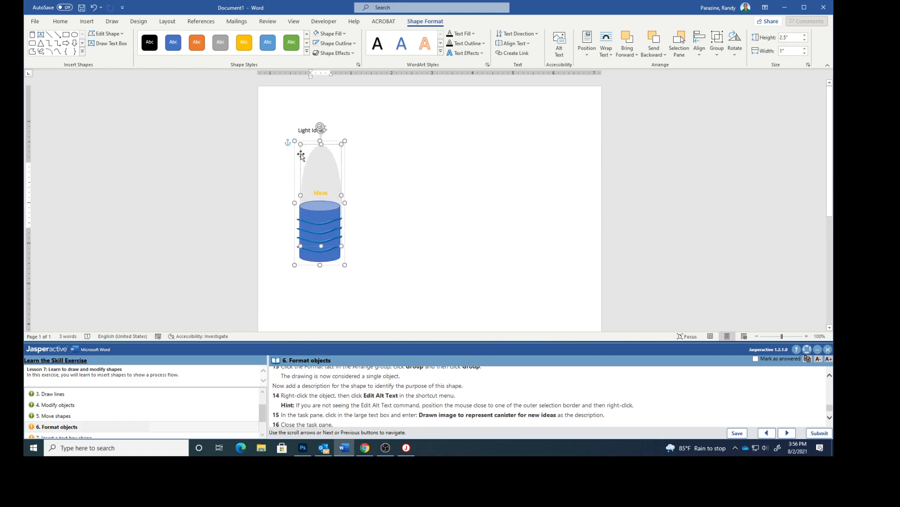
# Step: Give the grouped drawing the alt text "Drawn image to represent canister for new ideas" and close the Alt Text pane
pyautogui.rightClick(302, 160)
pyautogui.rightClick(299, 164)
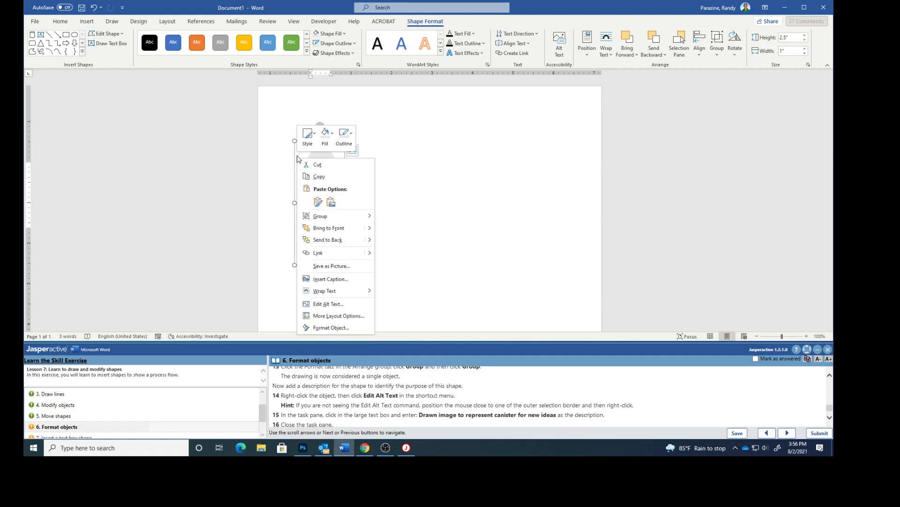
pyautogui.click(322, 303)
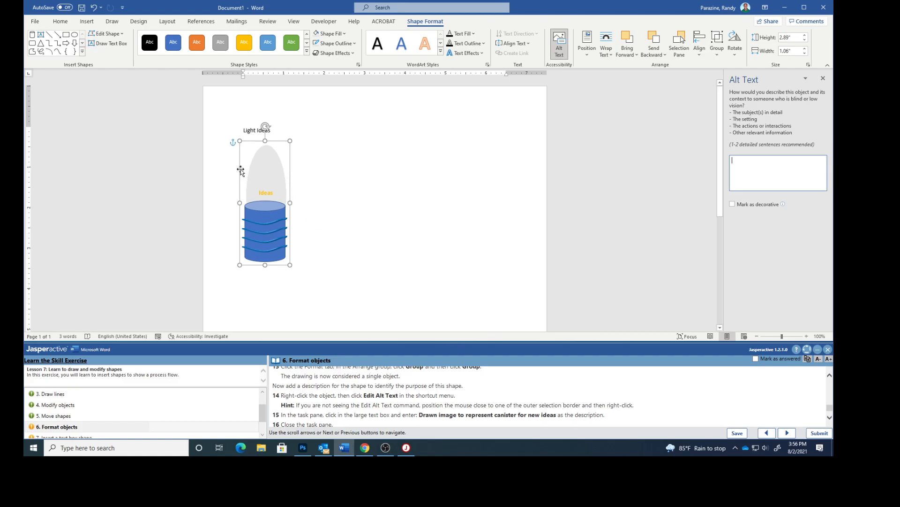
pyautogui.scroll(-2, 371, 412)
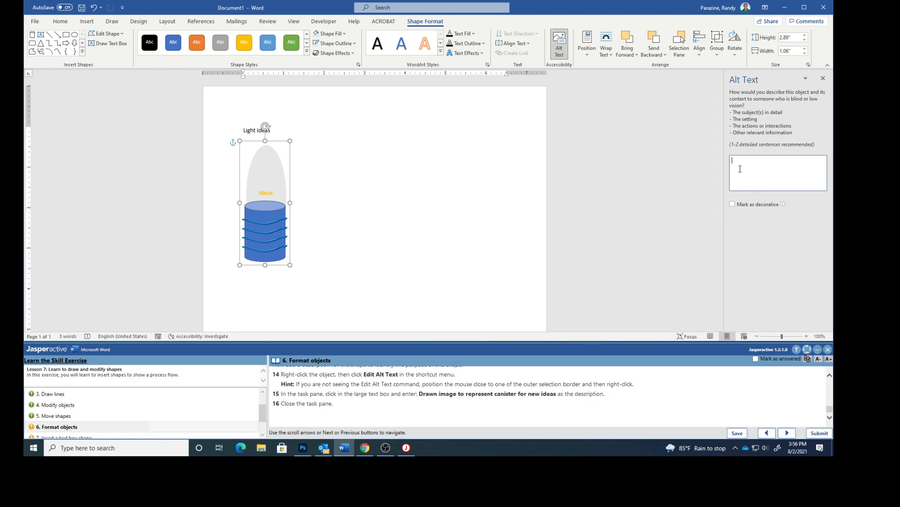
pyautogui.write('Drawn image to represent canister for new ideas')
pyautogui.click(823, 78)
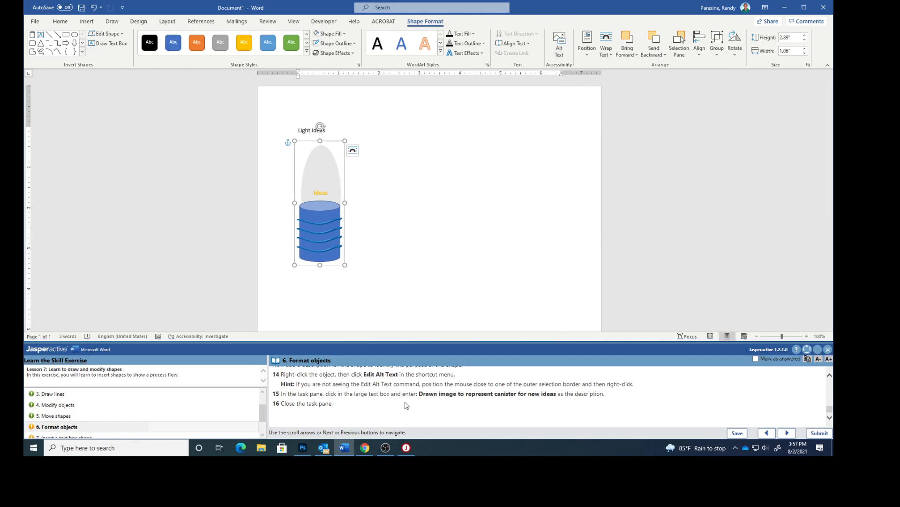
# Step: Mark the "Format objects" task as answered in Jasperactive and move on to "7. Insert a text box shape"
pyautogui.click(756, 359)
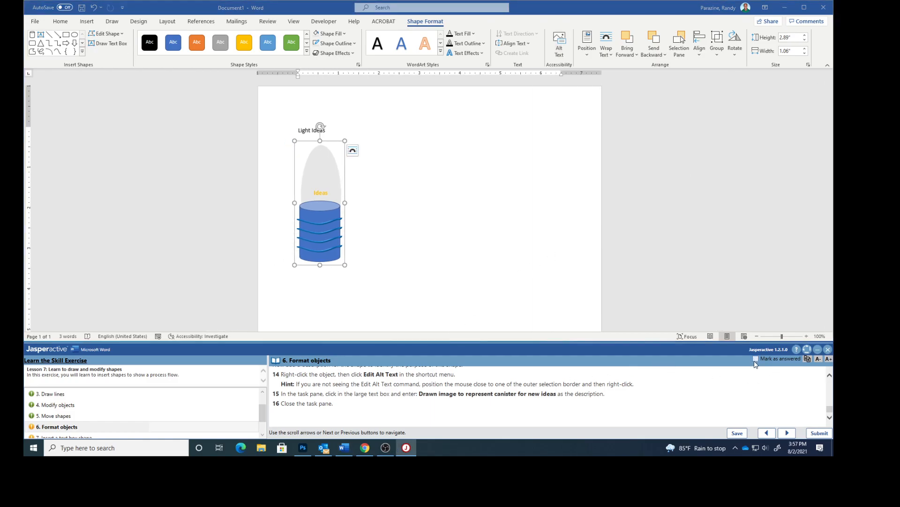
pyautogui.click(793, 432)
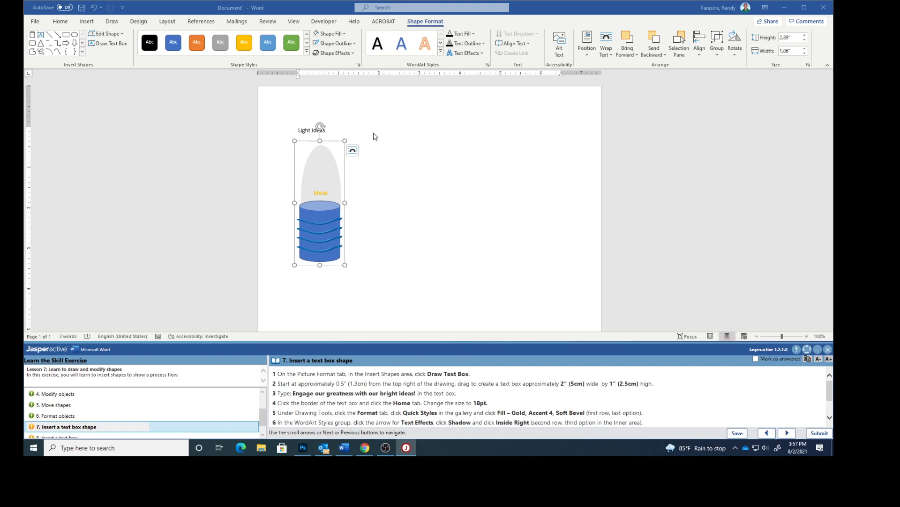
pyautogui.click(419, 23)
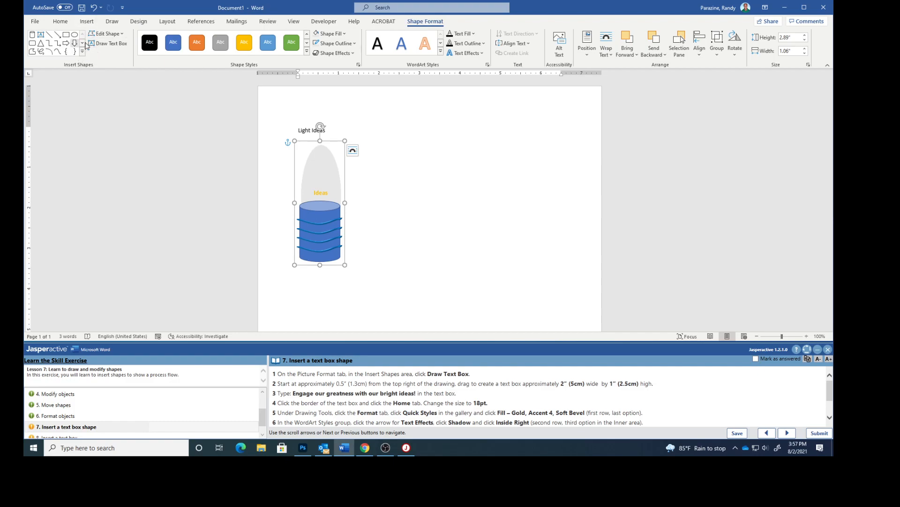
pyautogui.click(113, 45)
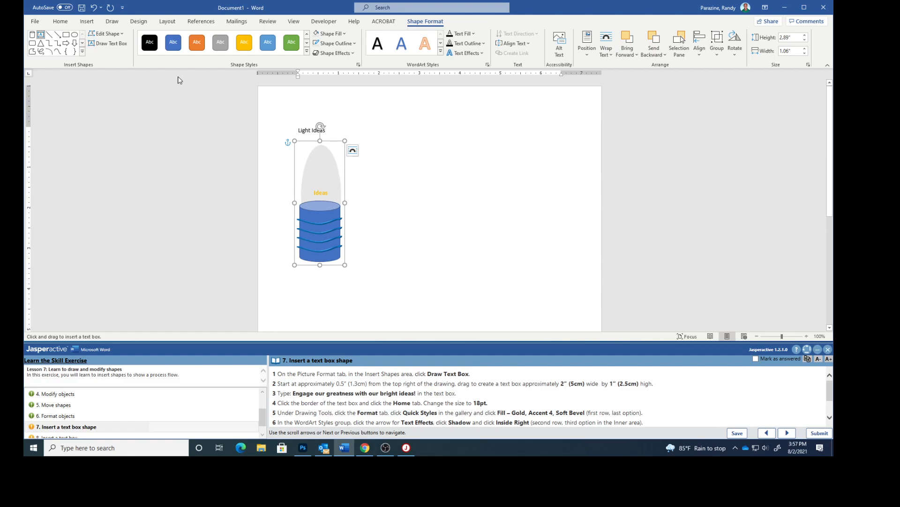
pyautogui.rightClick(433, 256)
pyautogui.click(565, 283)
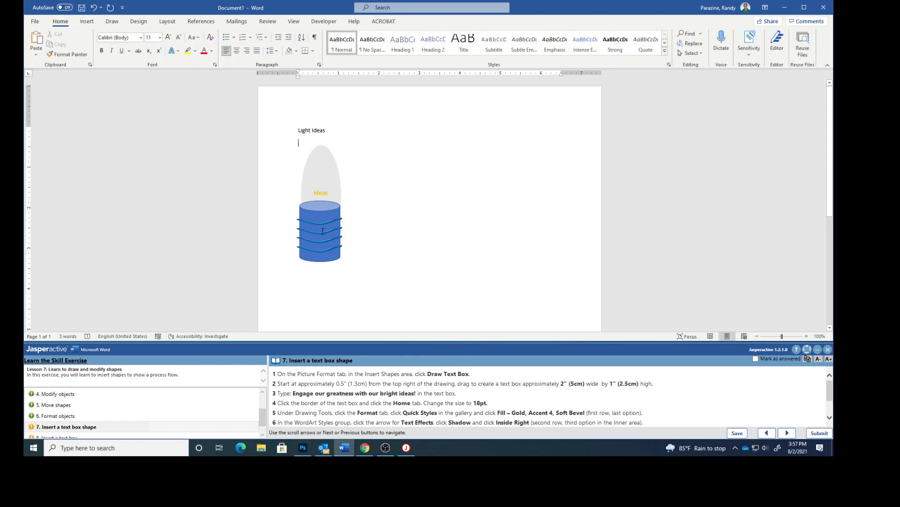
# Step: Draw a text box about 0.56" high beside the upper part of the grouped drawing
pyautogui.click(325, 176)
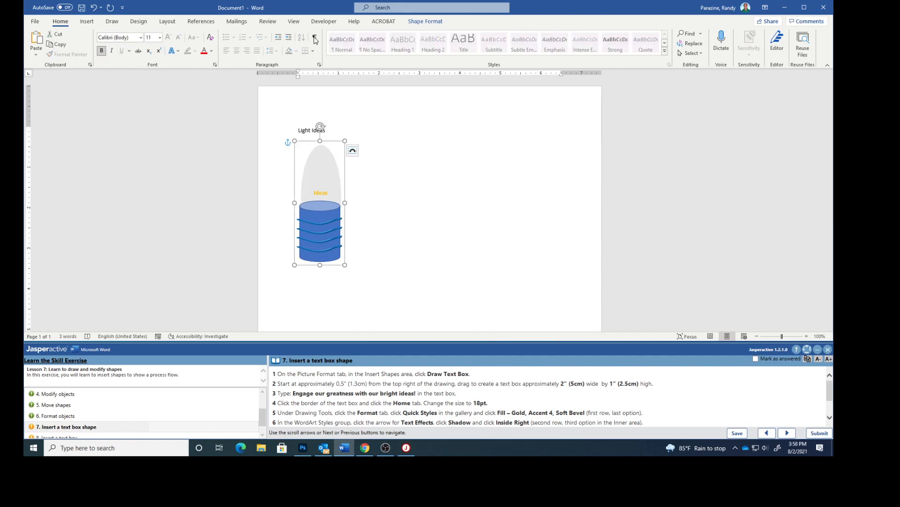
pyautogui.click(420, 21)
pyautogui.click(109, 43)
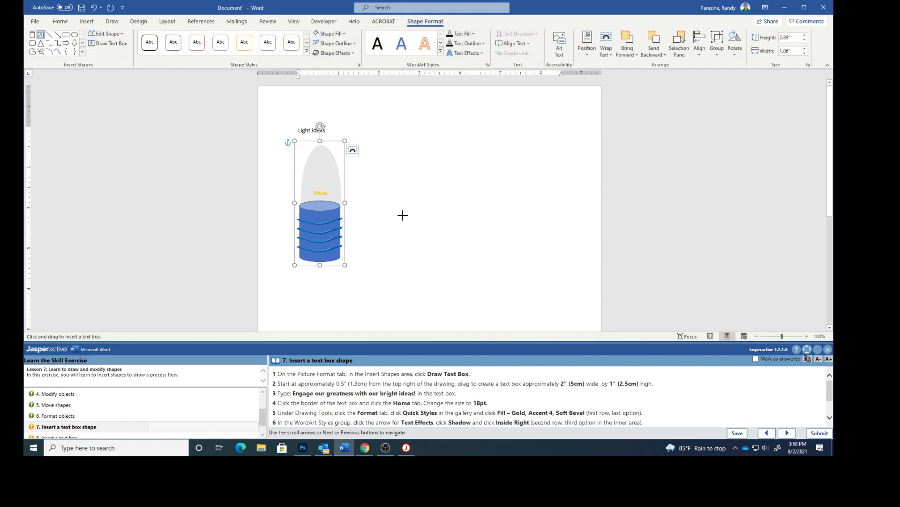
pyautogui.moveTo(345, 162)
pyautogui.mouseDown()
pyautogui.moveTo(442, 203)
pyautogui.moveTo(481, 204)
pyautogui.moveTo(495, 191)
pyautogui.moveTo(444, 184)
pyautogui.mouseUp()
# Step: Set the new text box's width to 2" and its height to 1"
pyautogui.click(804, 54)
pyautogui.click(805, 54)
pyautogui.click(805, 54)
pyautogui.click(805, 54)
pyautogui.click(805, 54)
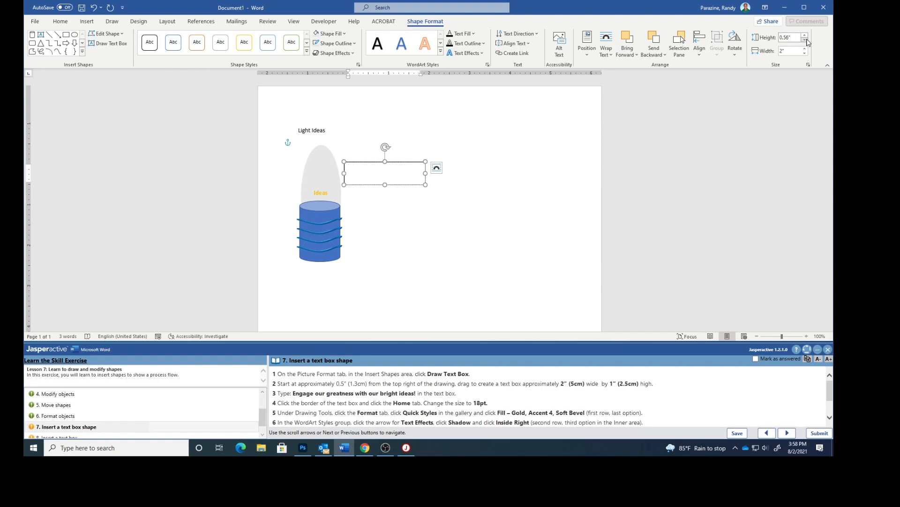
pyautogui.click(804, 36)
pyautogui.click(805, 35)
pyautogui.click(805, 36)
pyautogui.click(805, 36)
pyautogui.click(805, 35)
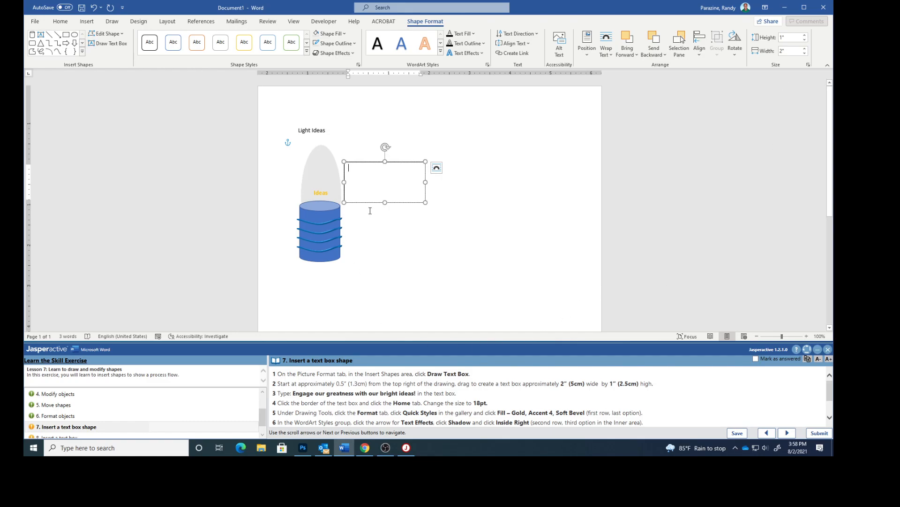
# Step: Enter "Engage our greatness with our bright ideas!" in the text box and set its font size to 18 pt
pyautogui.write('E')
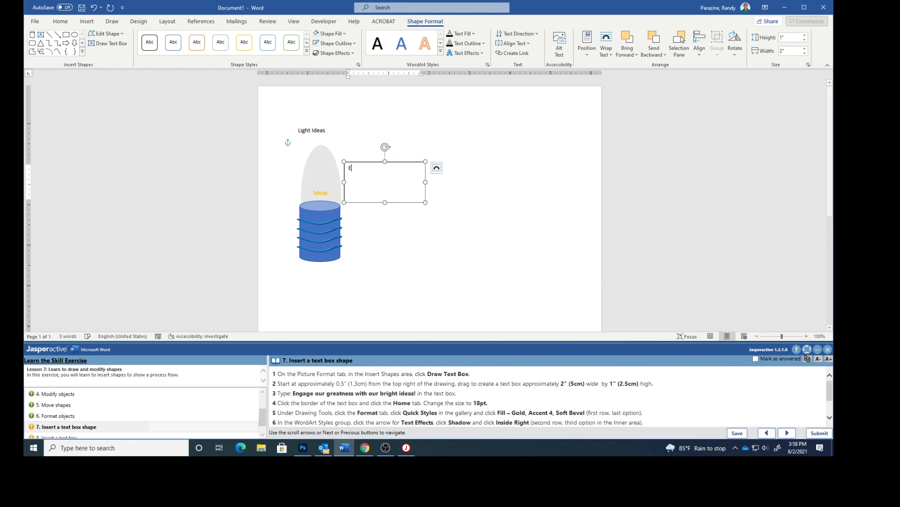
pyautogui.write('ngage our greatness with our b')
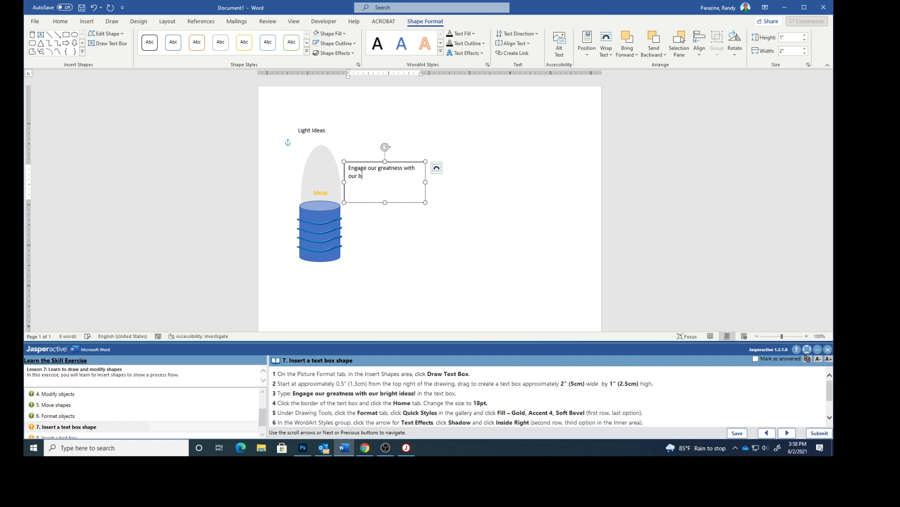
pyautogui.write('right ideas!')
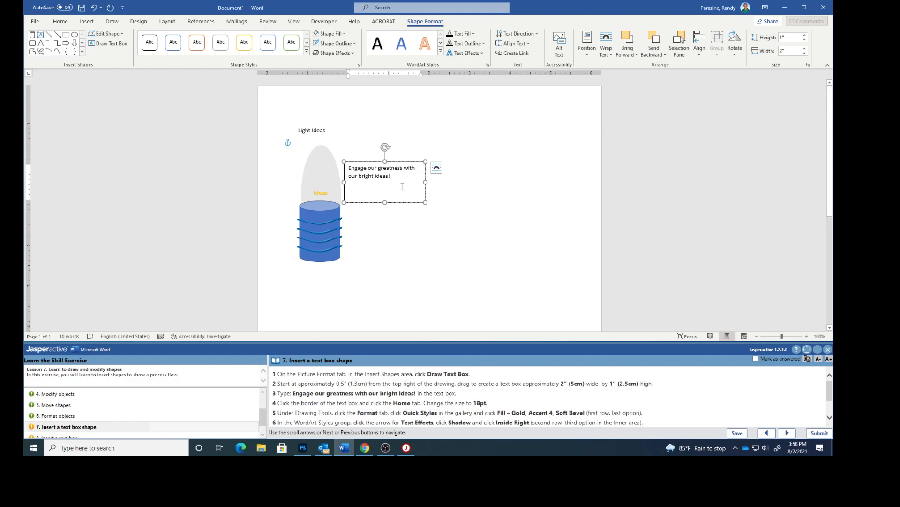
pyautogui.click(407, 162)
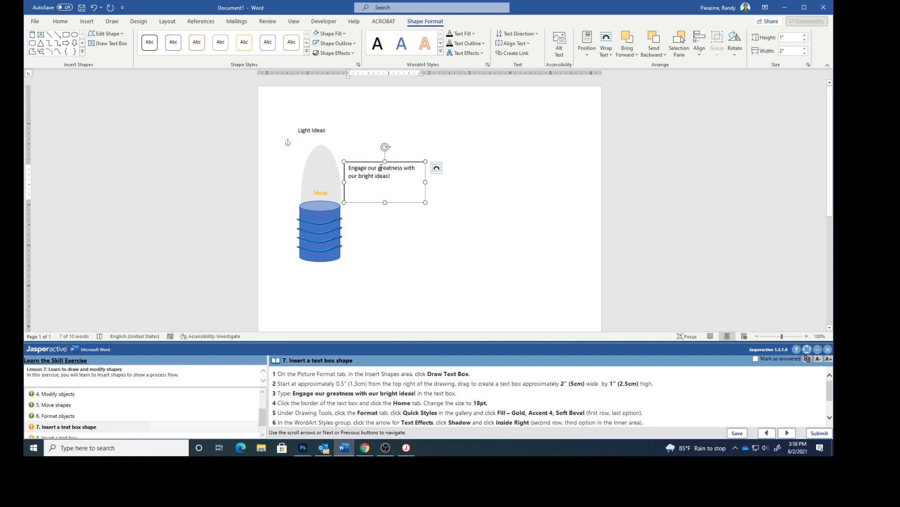
pyautogui.click(67, 22)
pyautogui.click(159, 37)
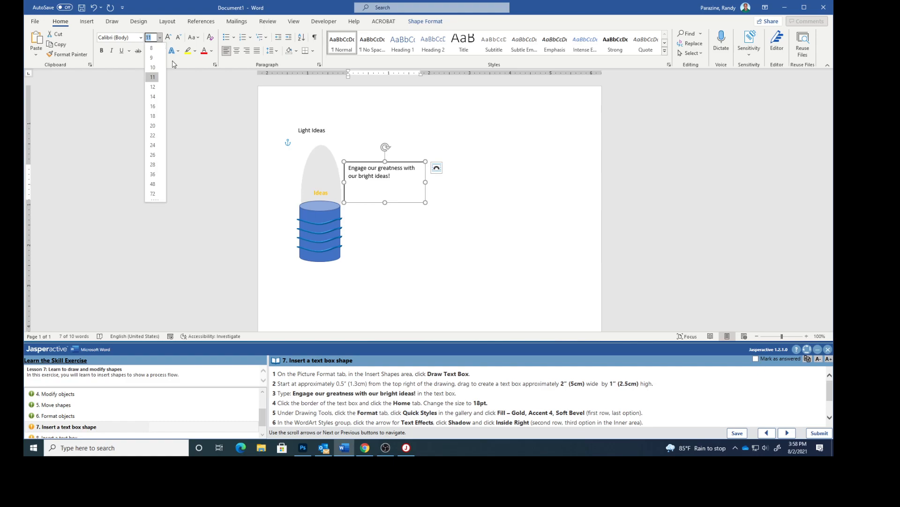
pyautogui.click(155, 117)
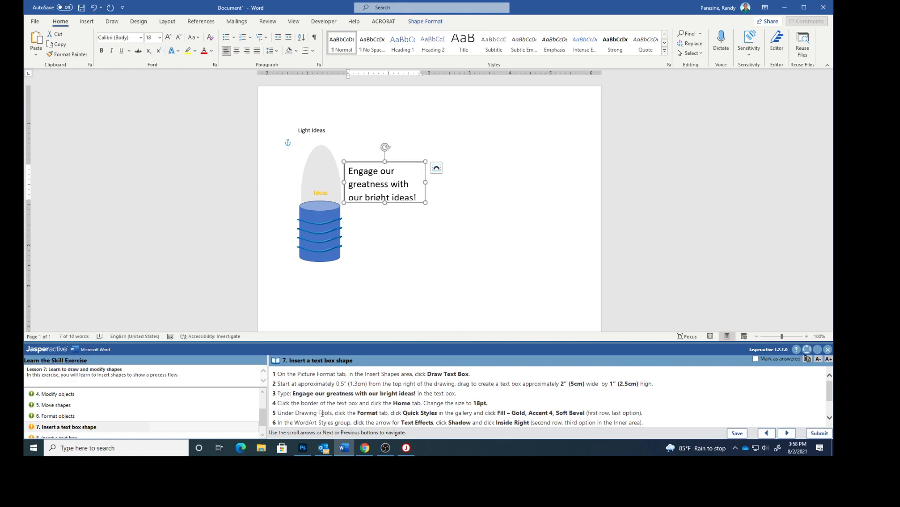
# Step: Apply the WordArt style "Fill – Gold, Accent 4, Soft Bevel" to the text box's text
pyautogui.scroll(-3, 426, 405)
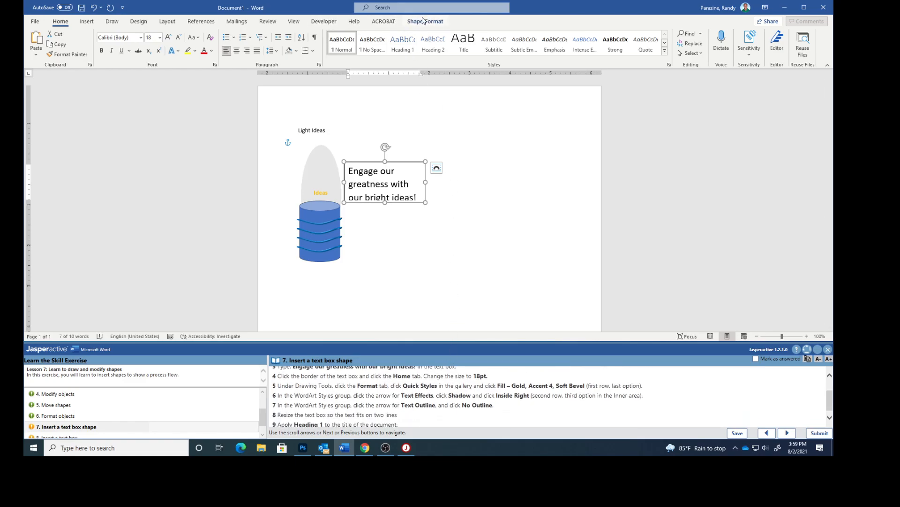
pyautogui.click(422, 22)
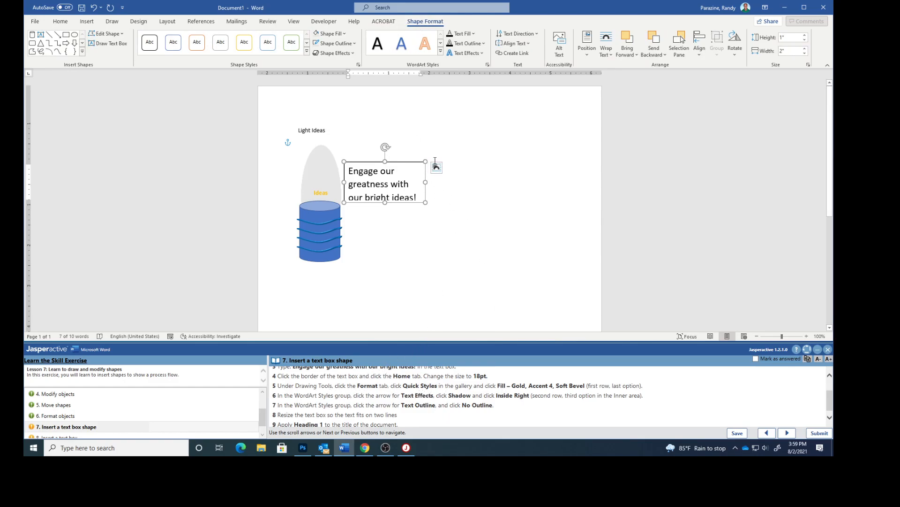
pyautogui.click(440, 52)
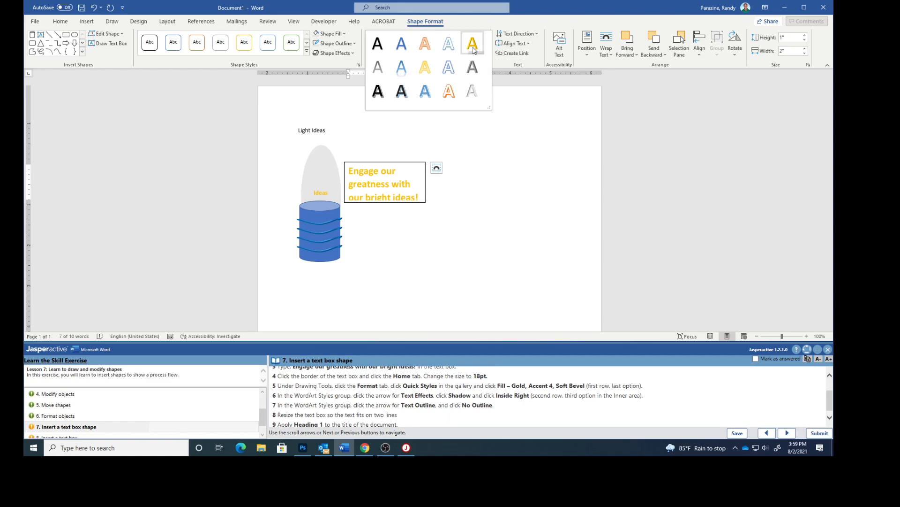
pyautogui.click(472, 46)
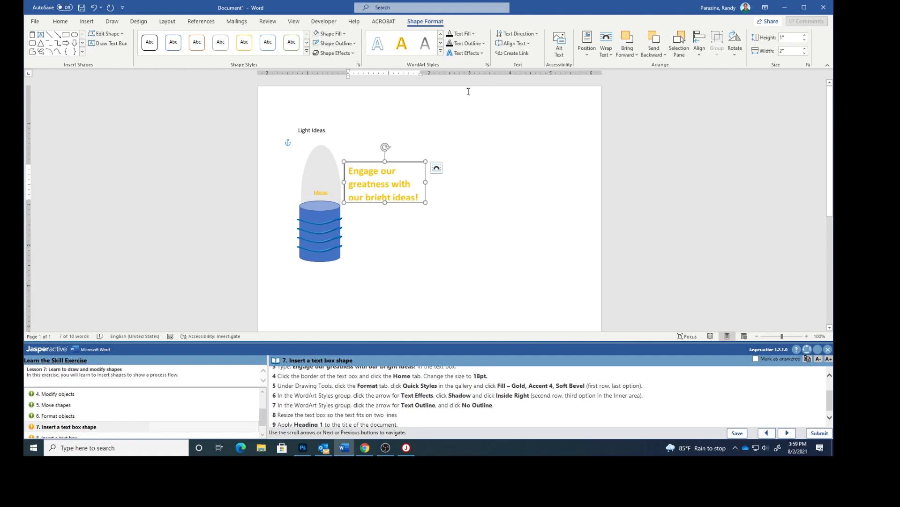
# Step: Give the text box's text the Inside Right inner shadow and set its text outline to No Outline
pyautogui.click(483, 54)
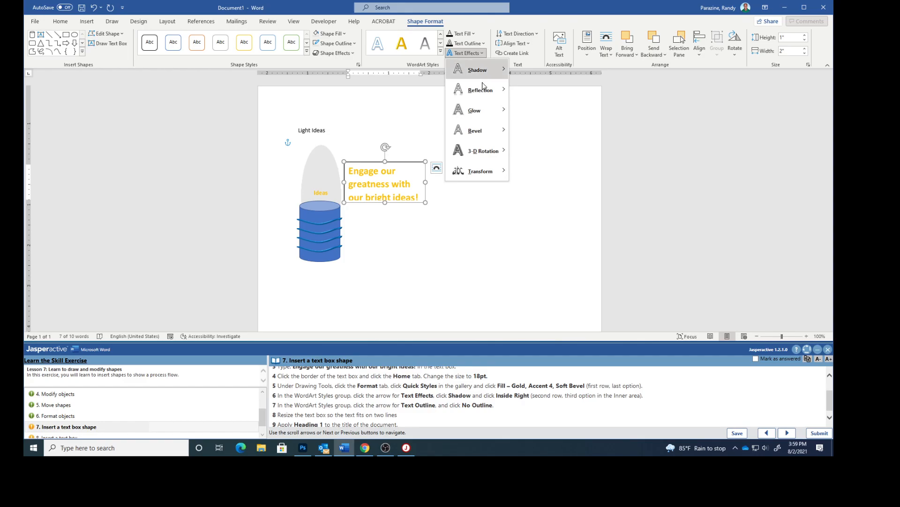
pyautogui.moveTo(478, 71)
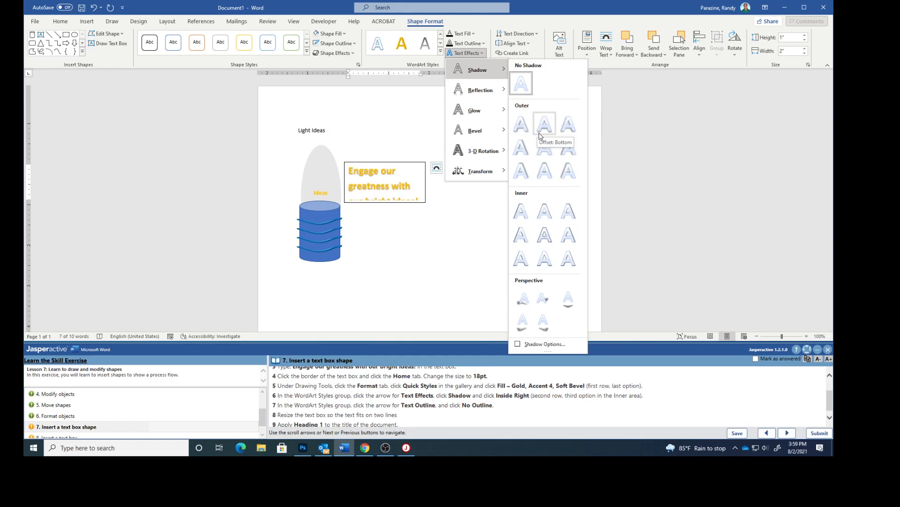
pyautogui.click(568, 237)
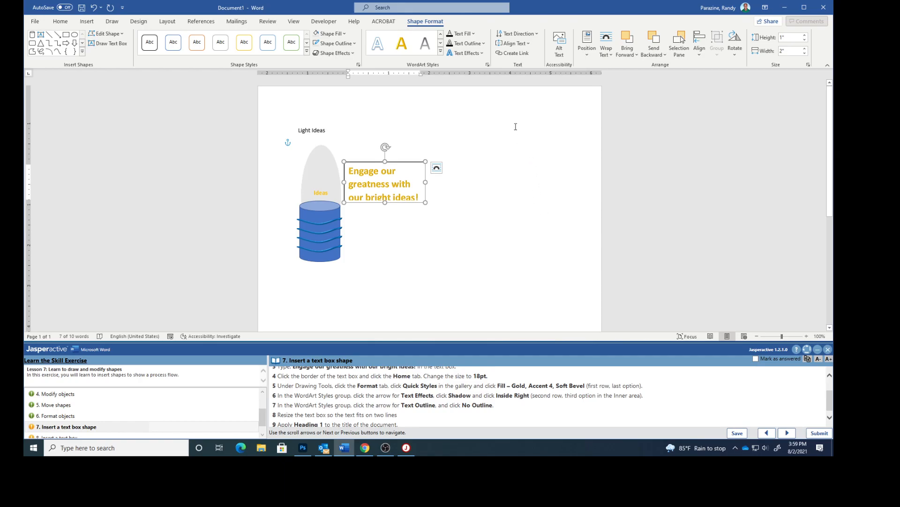
pyautogui.click(483, 43)
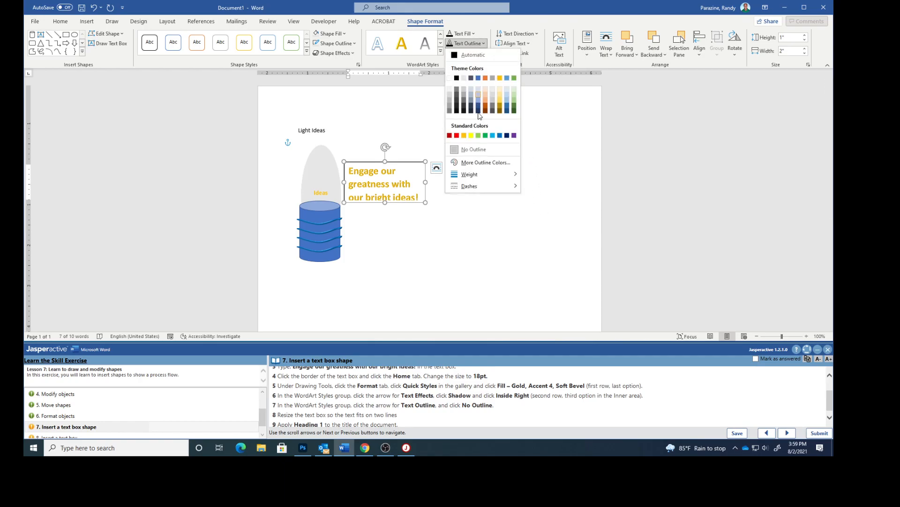
pyautogui.click(474, 149)
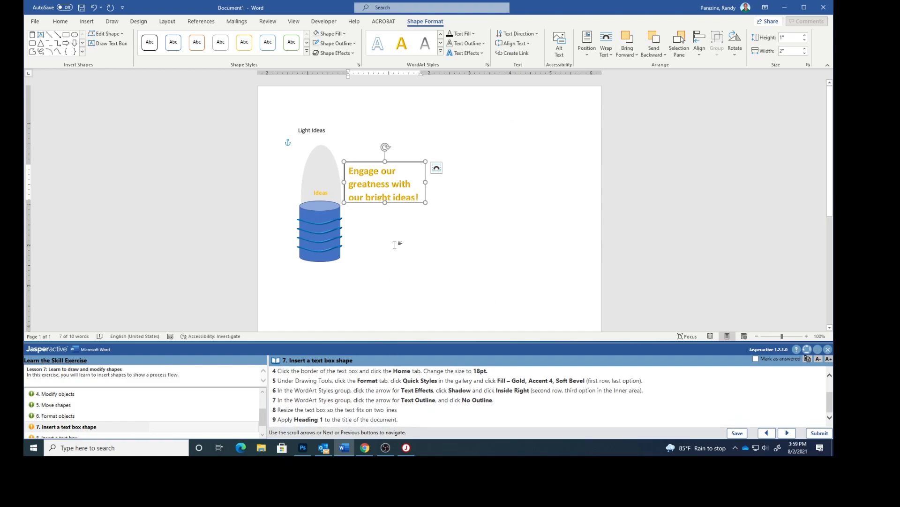
# Step: Widen the text box to about 2.6" so its text fits on two lines, and apply Heading 1 to the "Light Ideas" title
pyautogui.moveTo(424, 182); pyautogui.dragTo(450, 186)
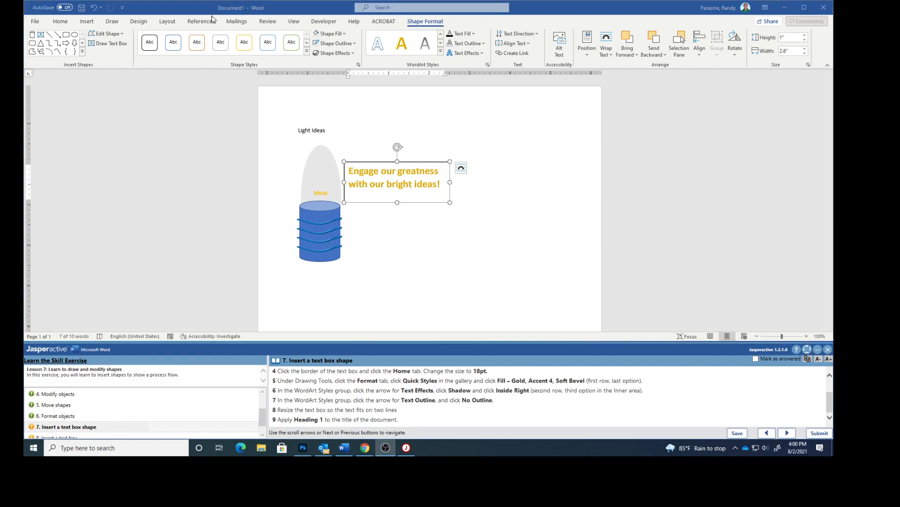
pyautogui.click(308, 129)
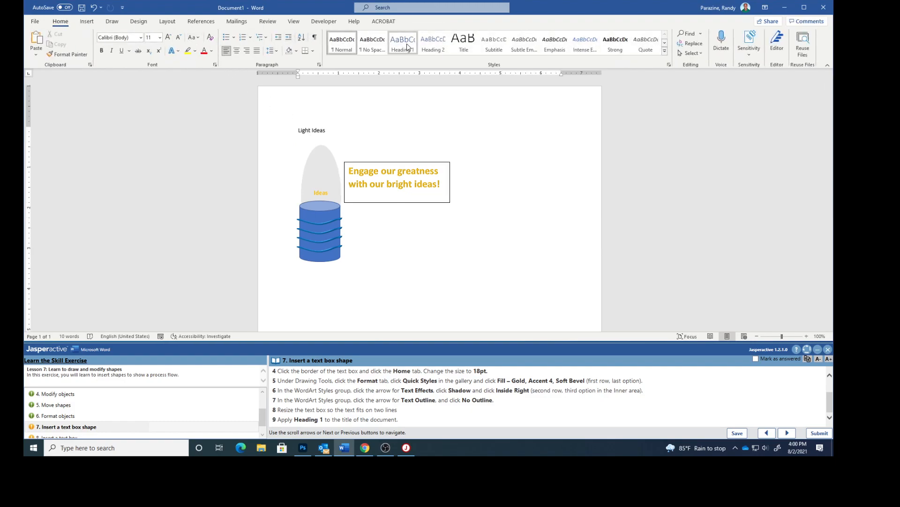
pyautogui.click(402, 43)
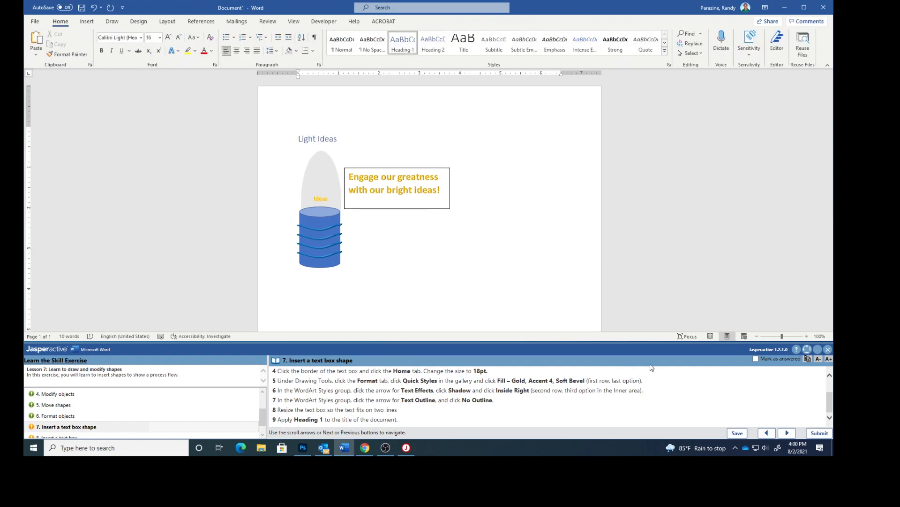
# Step: Mark the "Insert a text box shape" task as answered in Jasperactive and move on to "8. Insert a text box"
pyautogui.click(771, 361)
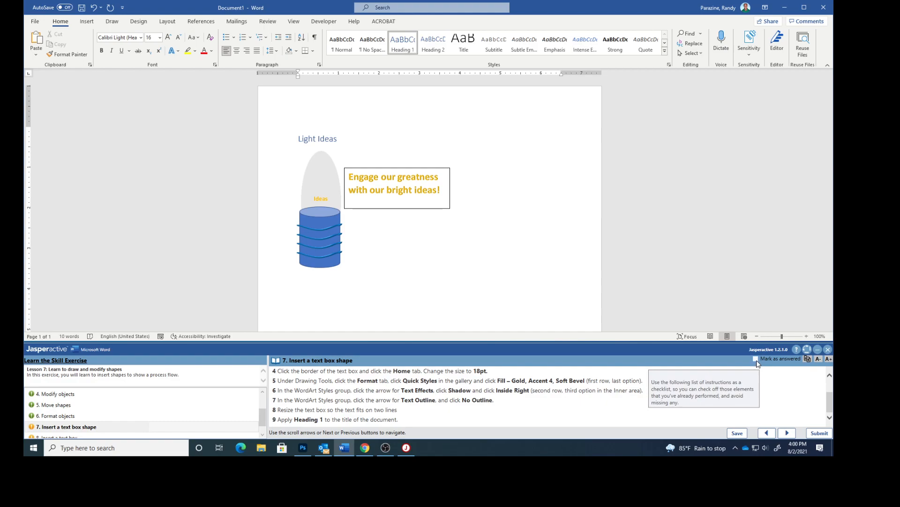
pyautogui.click(788, 433)
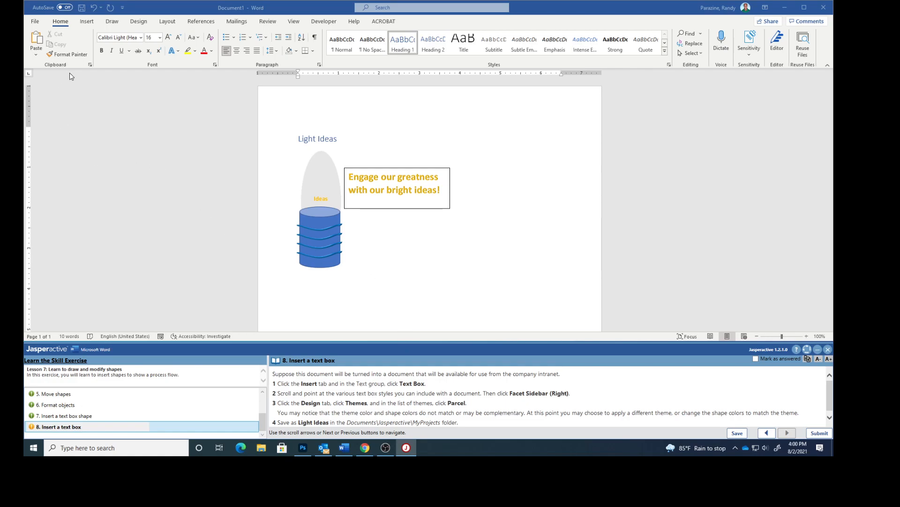
# Step: Insert the built-in Facet Sidebar (Right) text box into the Word document
pyautogui.click(87, 24)
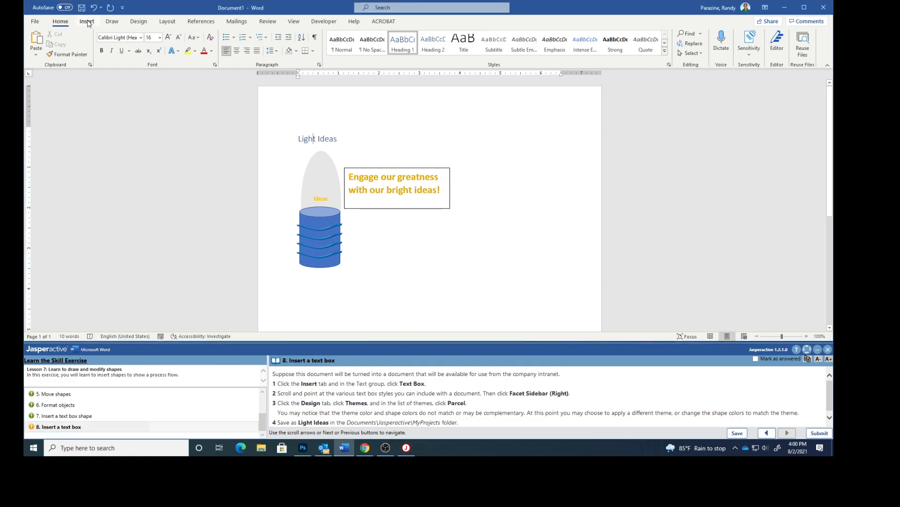
pyautogui.click(87, 24)
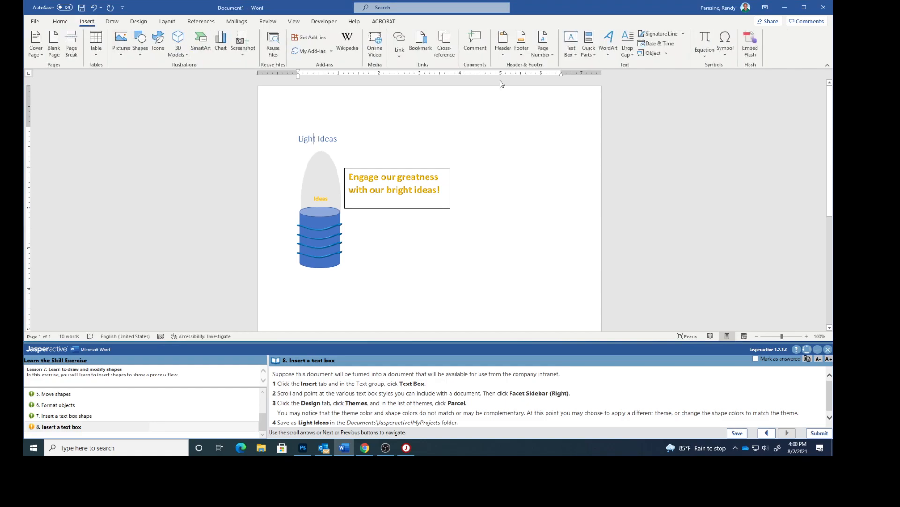
pyautogui.click(573, 42)
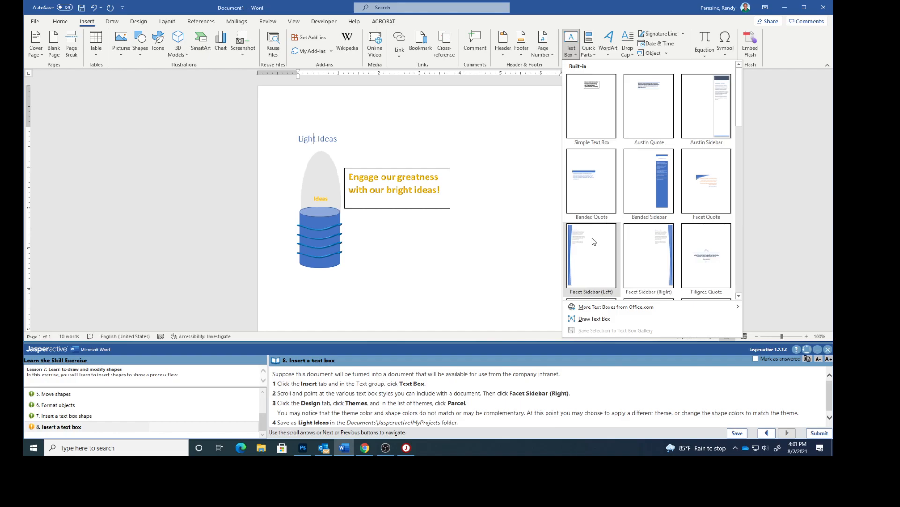
pyautogui.click(650, 253)
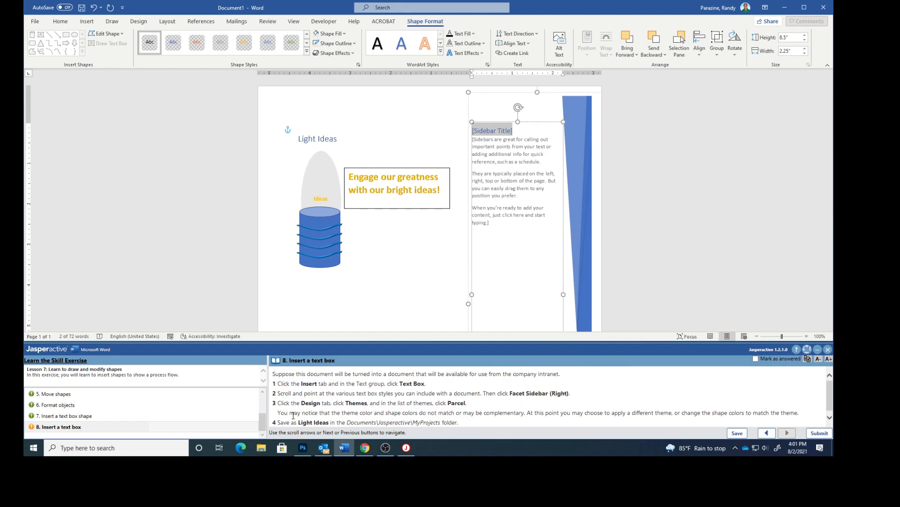
# Step: Apply the Parcel theme to the document
pyautogui.click(140, 22)
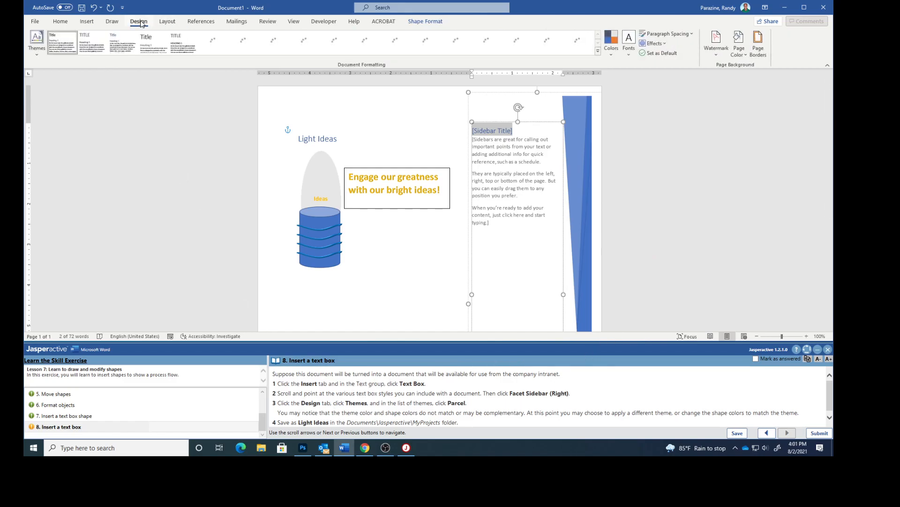
pyautogui.click(41, 55)
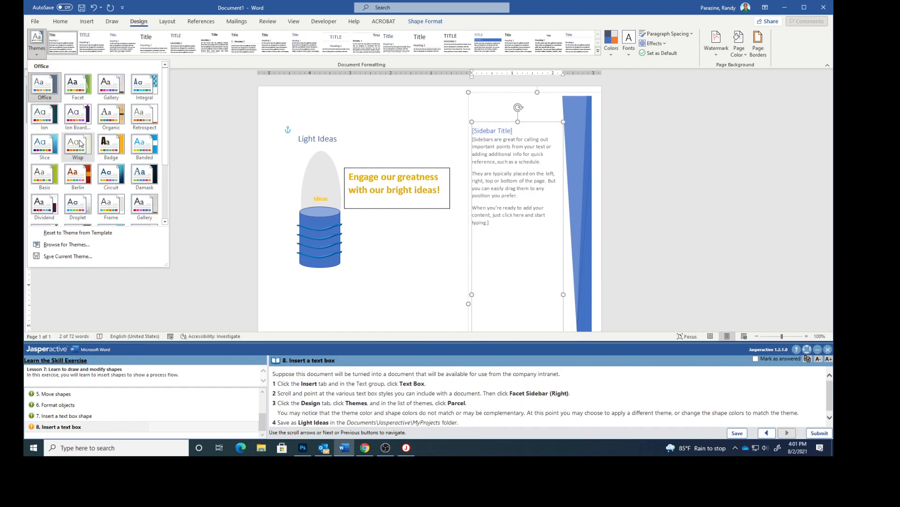
pyautogui.scroll(-3, 80, 143)
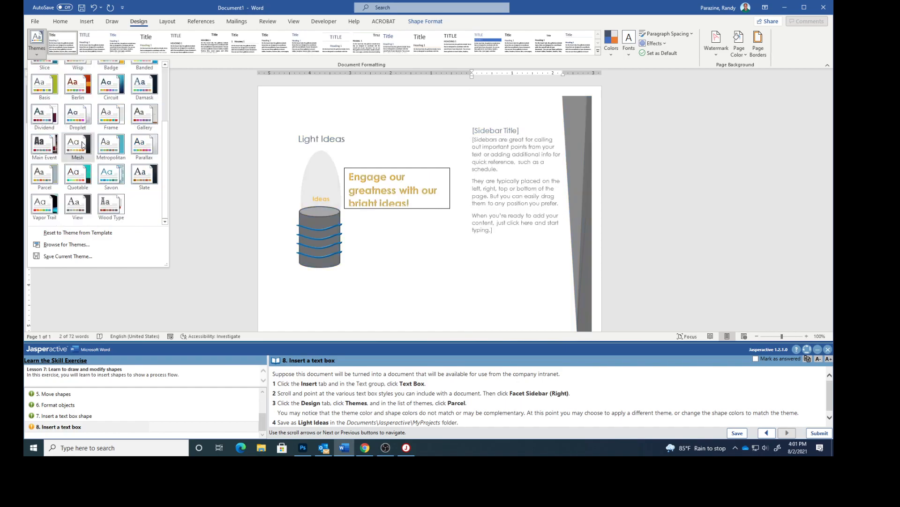
pyautogui.click(44, 173)
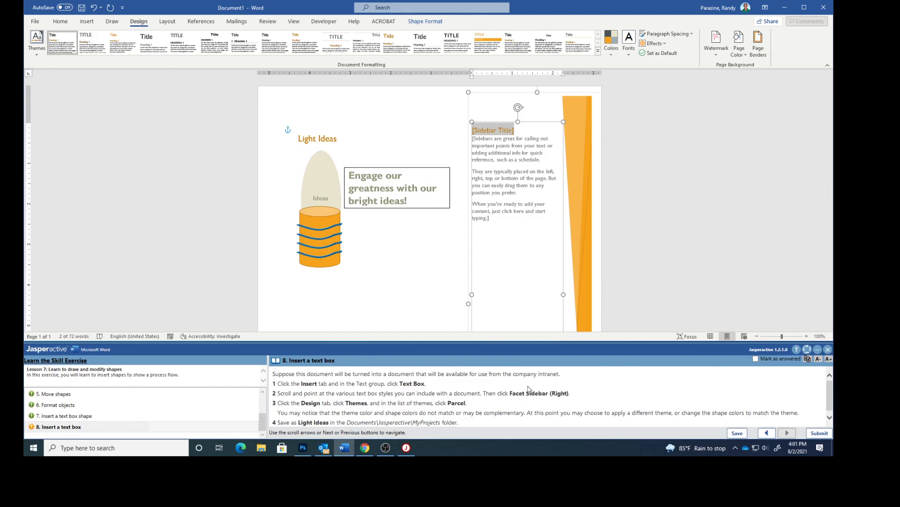
# Step: Save the document as "Light Ideas" in the Documents\Jasperactive\MyProjects folder
pyautogui.scroll(-1, 528, 389)
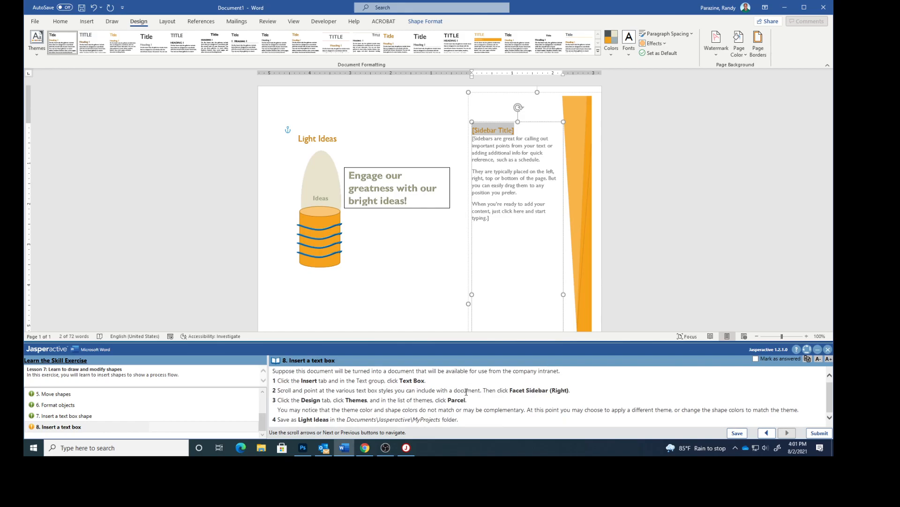
pyautogui.click(34, 21)
pyautogui.click(50, 135)
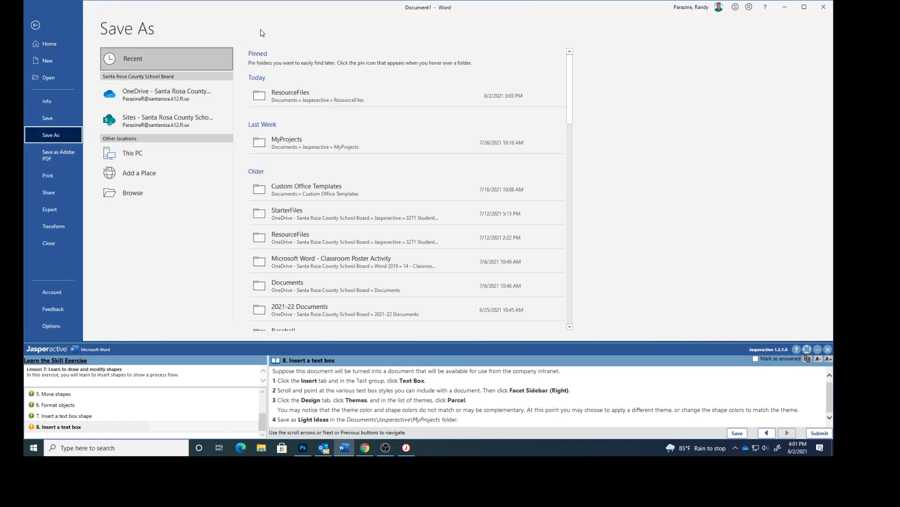
pyautogui.click(288, 140)
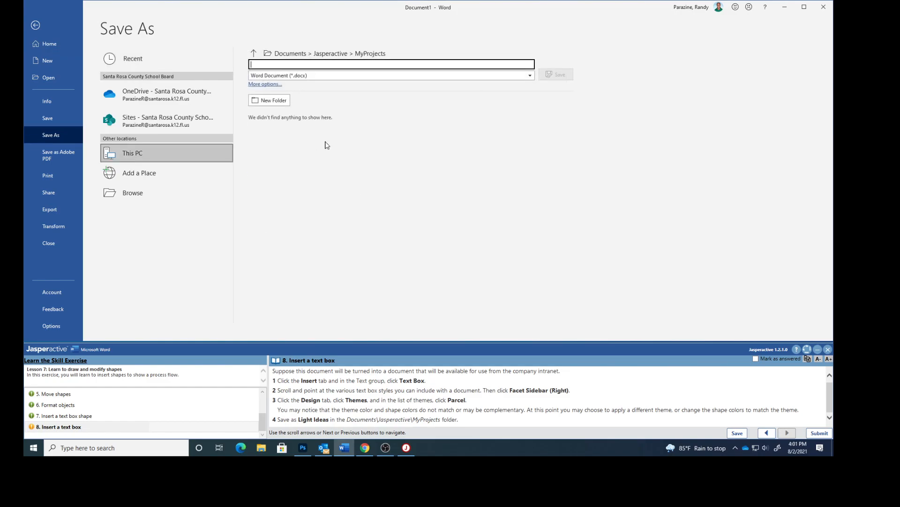
pyautogui.write('Light Ideas')
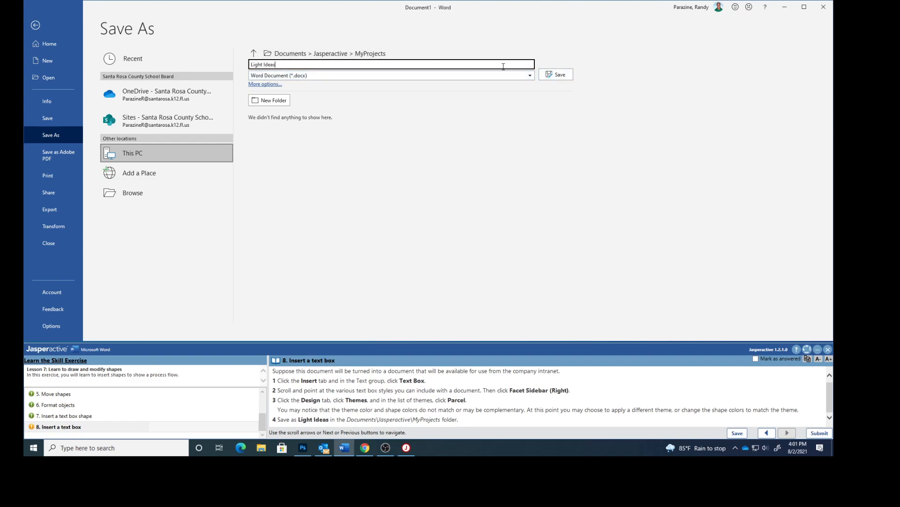
pyautogui.click(557, 75)
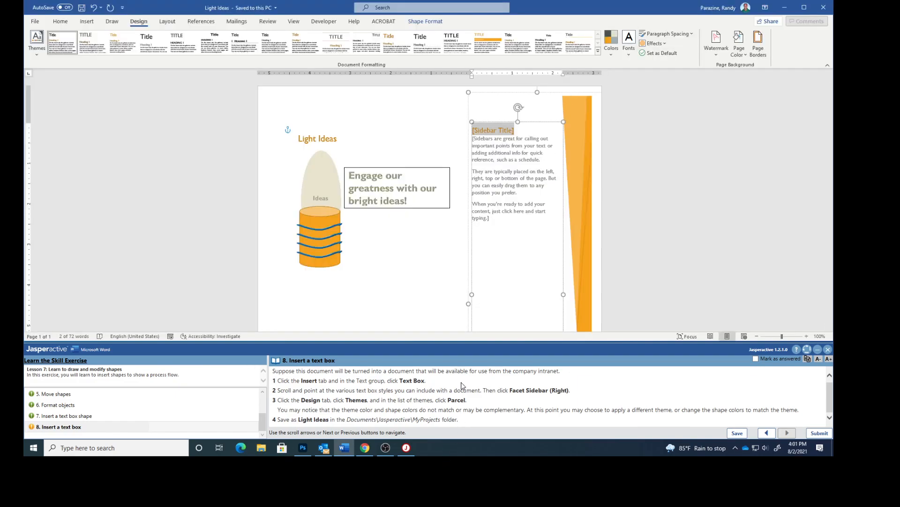
# Step: Mark the "Insert a text box" task as answered in Jasperactive and submit the exercise results for scoring
pyautogui.click(755, 364)
pyautogui.click(755, 359)
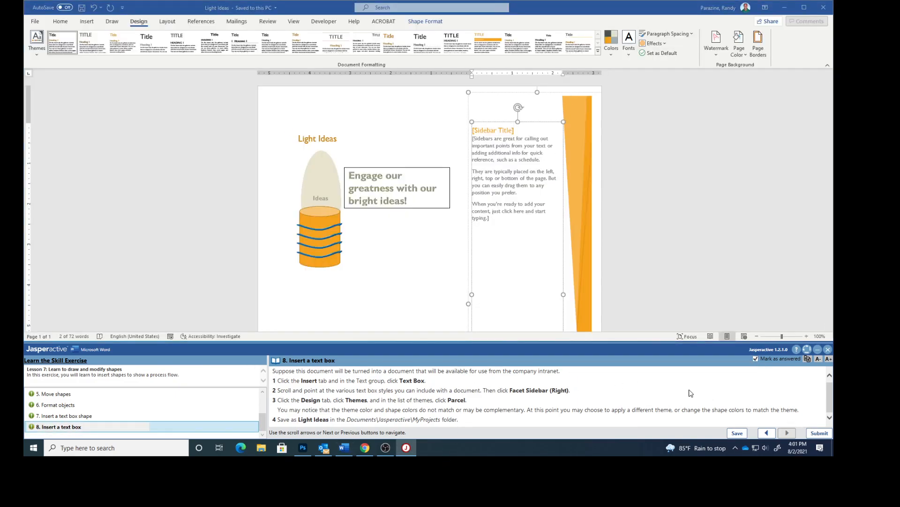
pyautogui.click(819, 432)
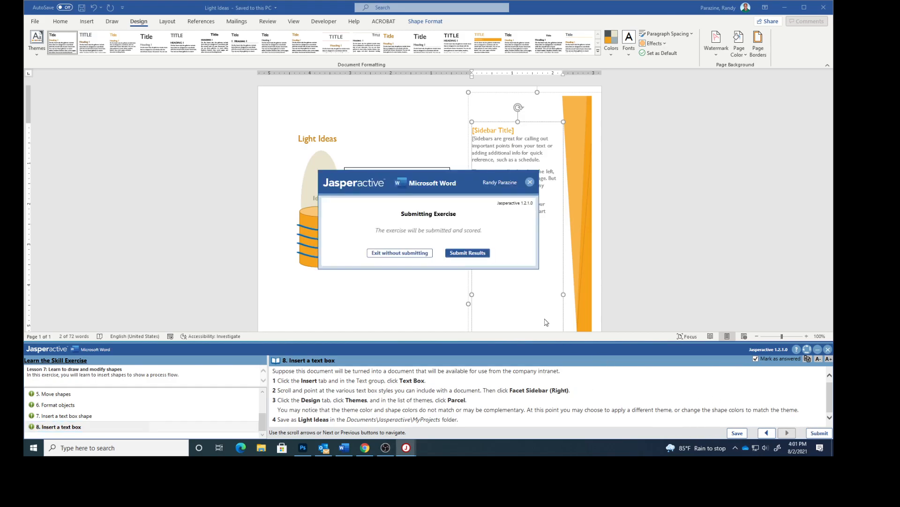
pyautogui.click(469, 255)
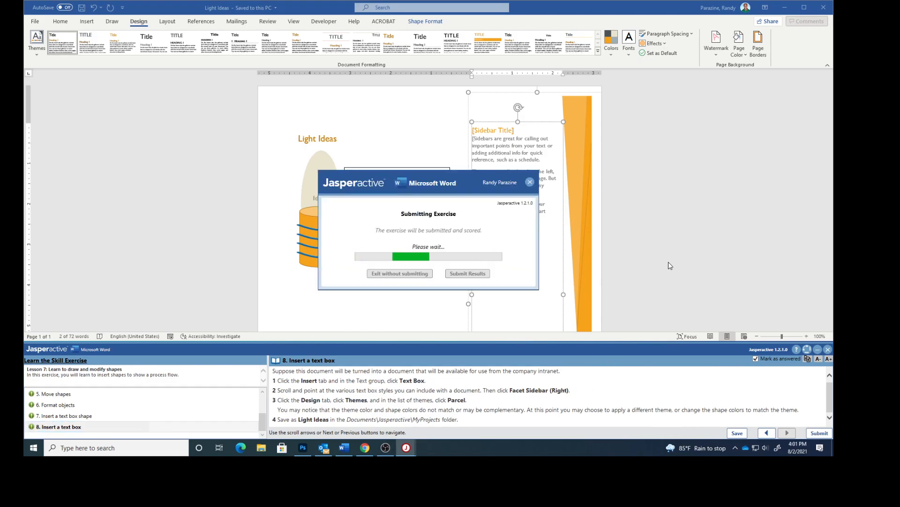